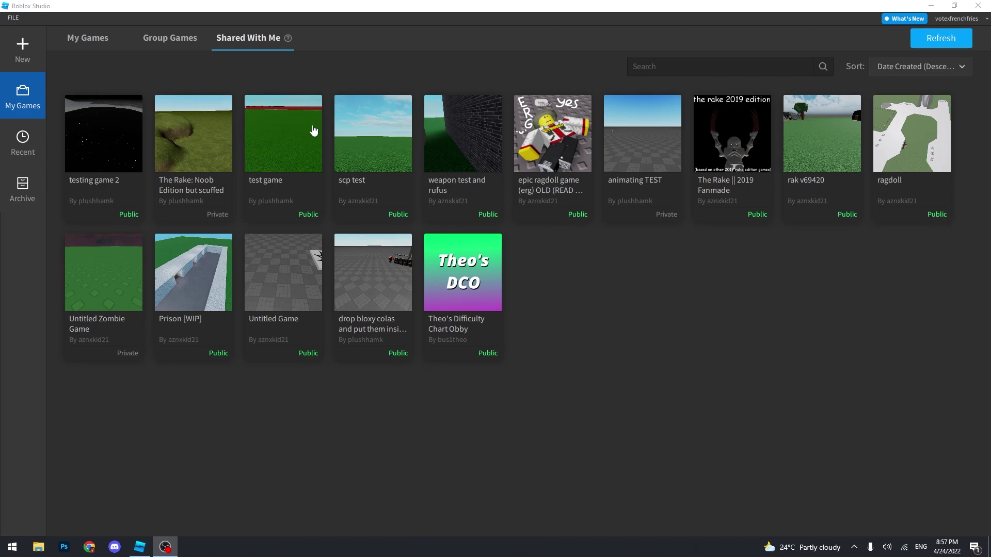
# Show the All Templates grid from the New entry in the sidebar
pyautogui.click(36, 51)
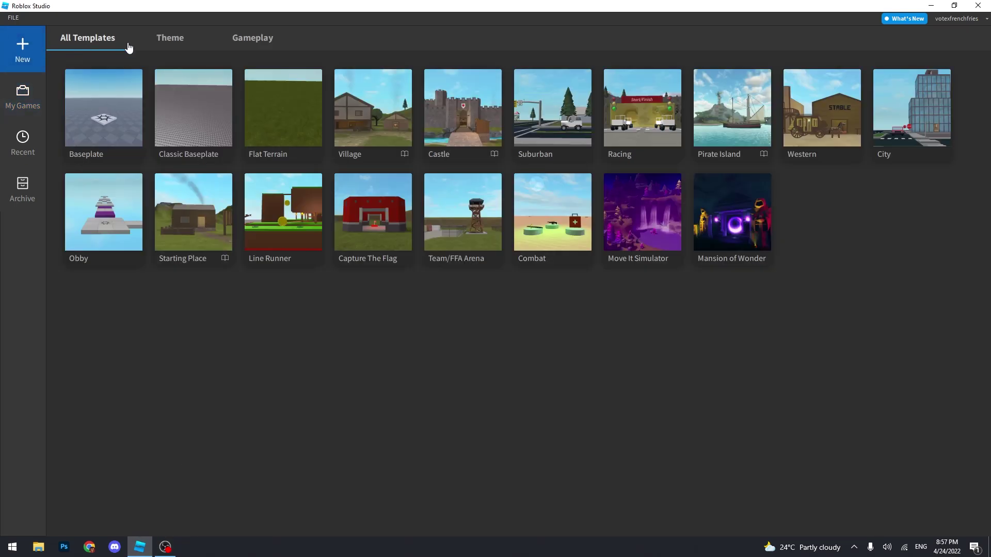
# Create a Flat Terrain place and look over its empty grassy baseplate
pyautogui.click(283, 97)
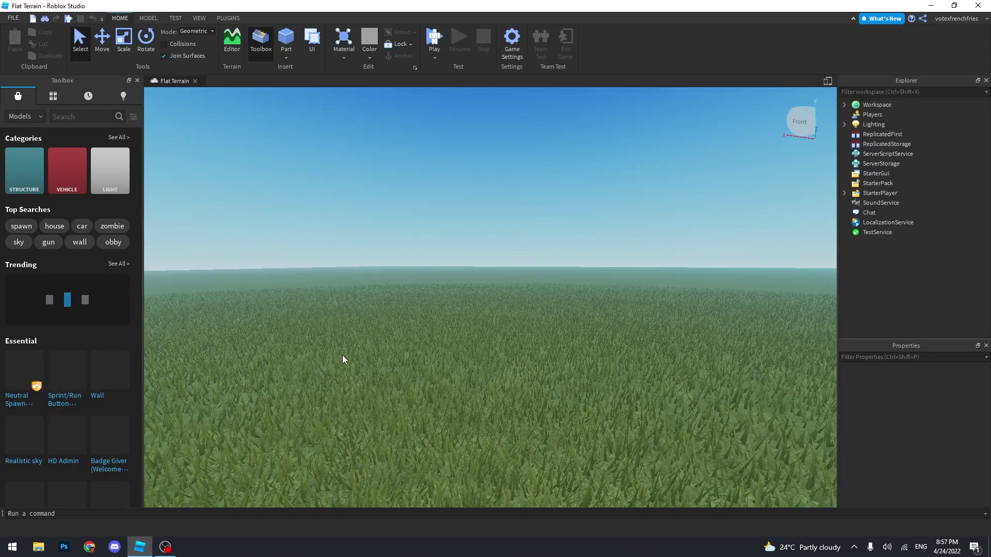
pyautogui.moveTo(337, 361); pyautogui.dragTo(761, 160, button='right')
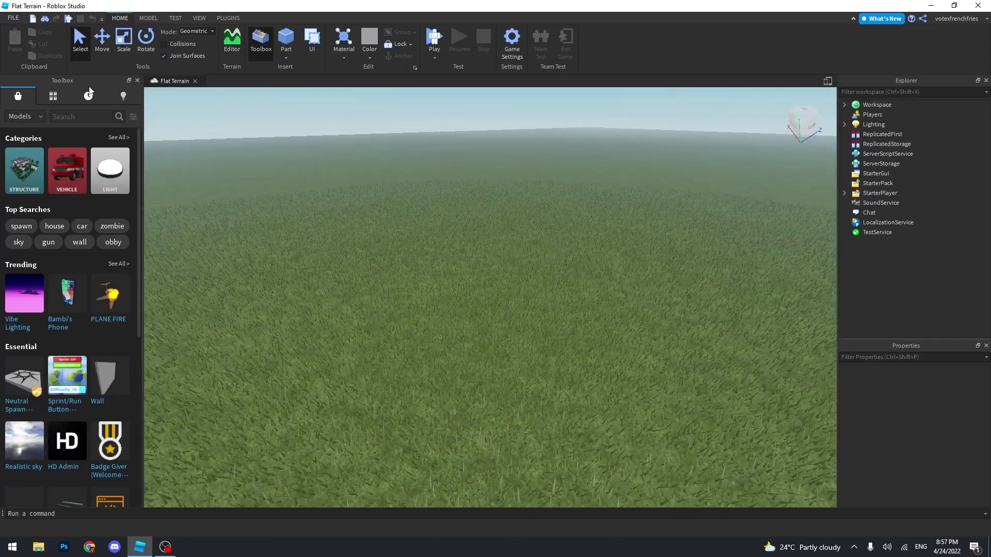
pyautogui.press('w')
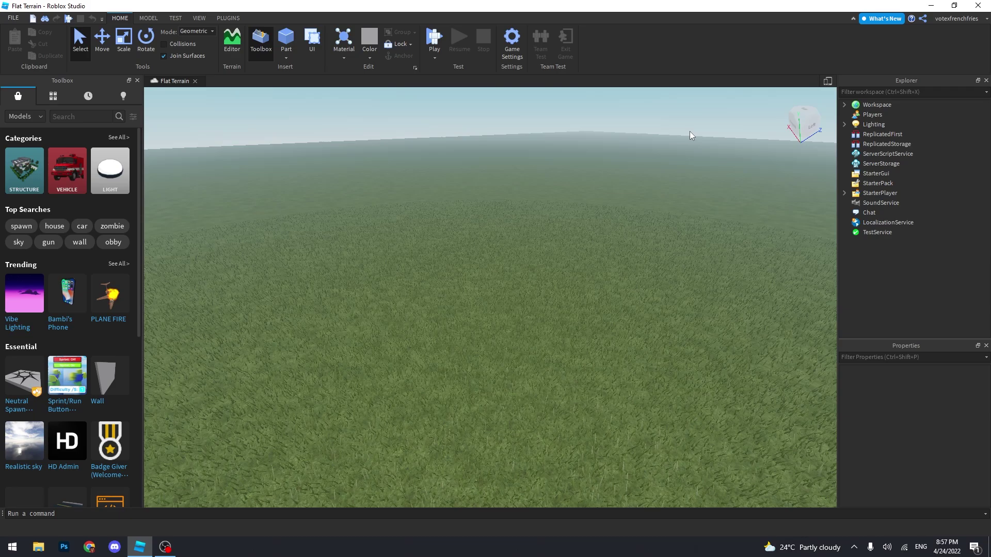
pyautogui.moveTo(647, 136); pyautogui.dragTo(505, 151, button='right')
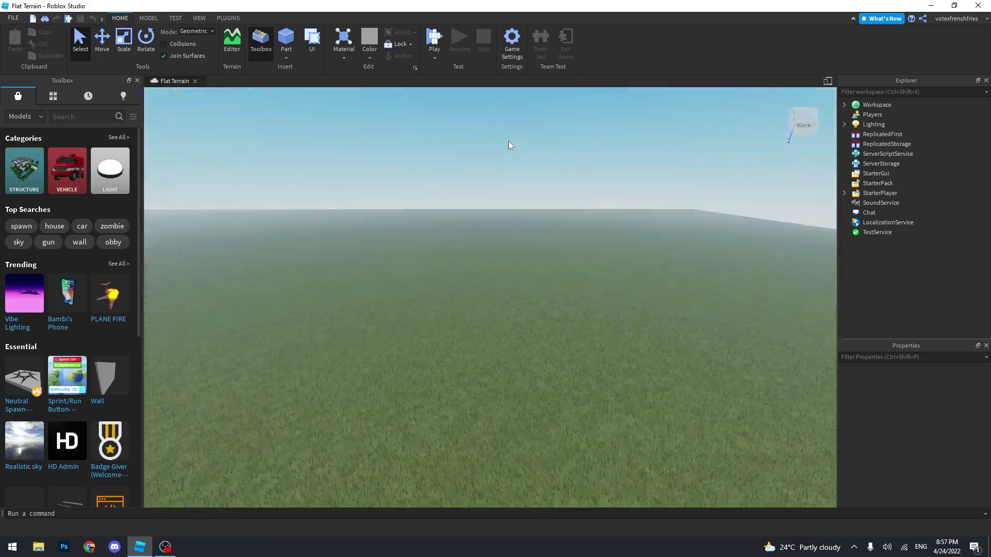
# Insert The Rake model from a 'the rake' Toolbox search and start a play test
pyautogui.click(80, 116)
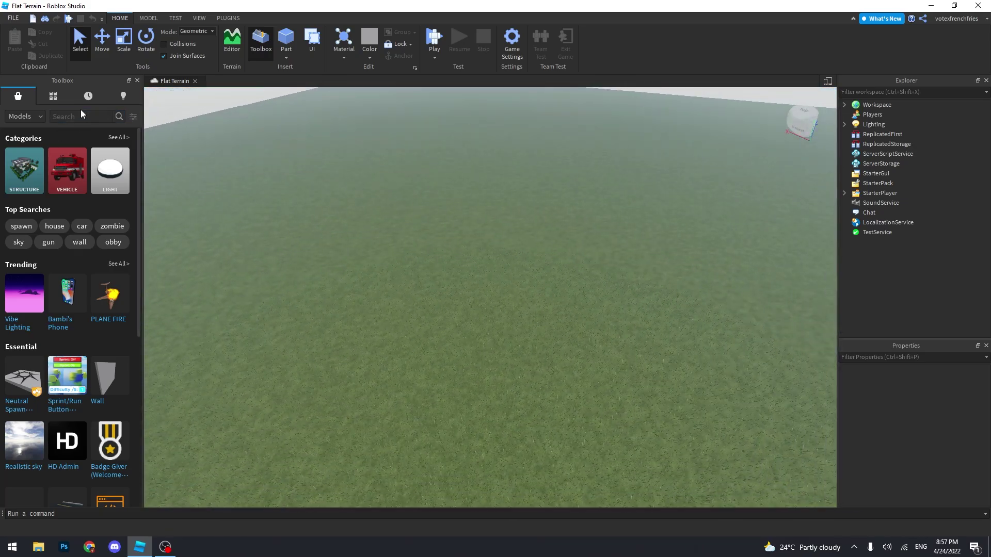
pyautogui.write('the rake')
pyautogui.press('Return')
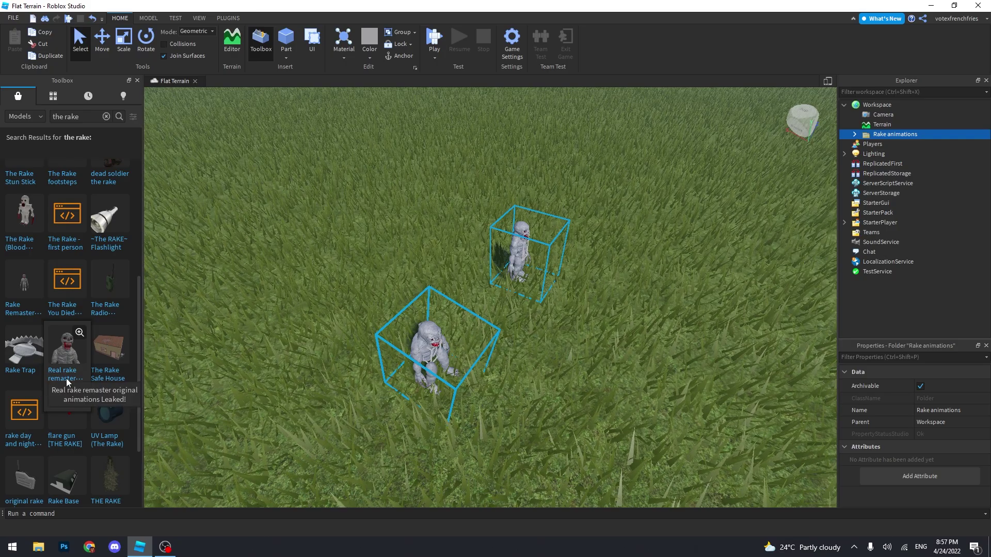
pyautogui.moveTo(535, 314); pyautogui.dragTo(472, 322, button='right')
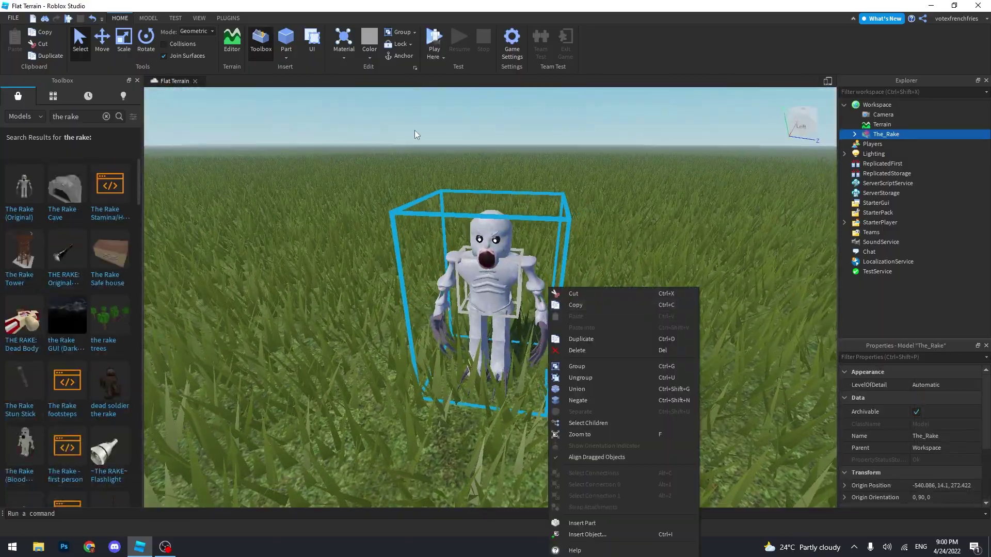
pyautogui.click(414, 134)
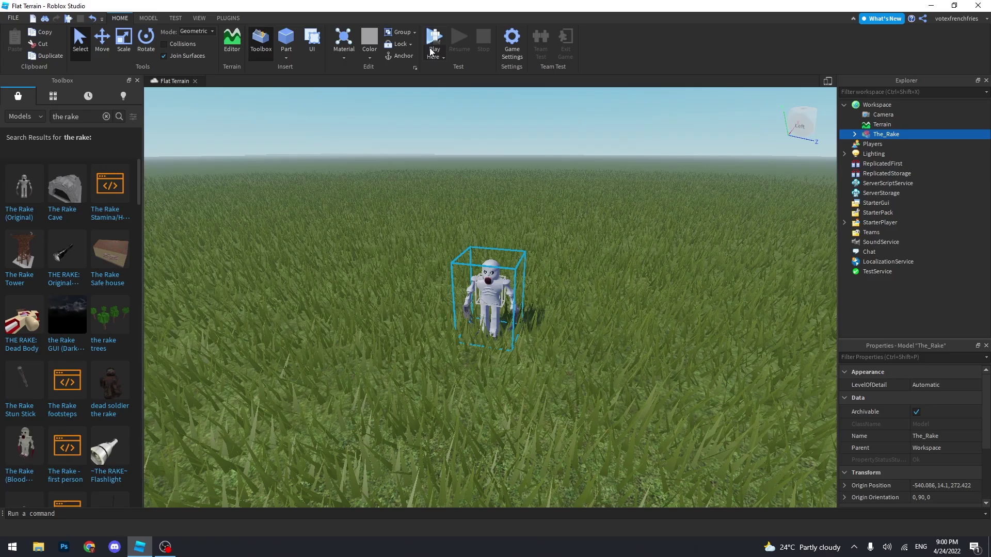
pyautogui.click(432, 50)
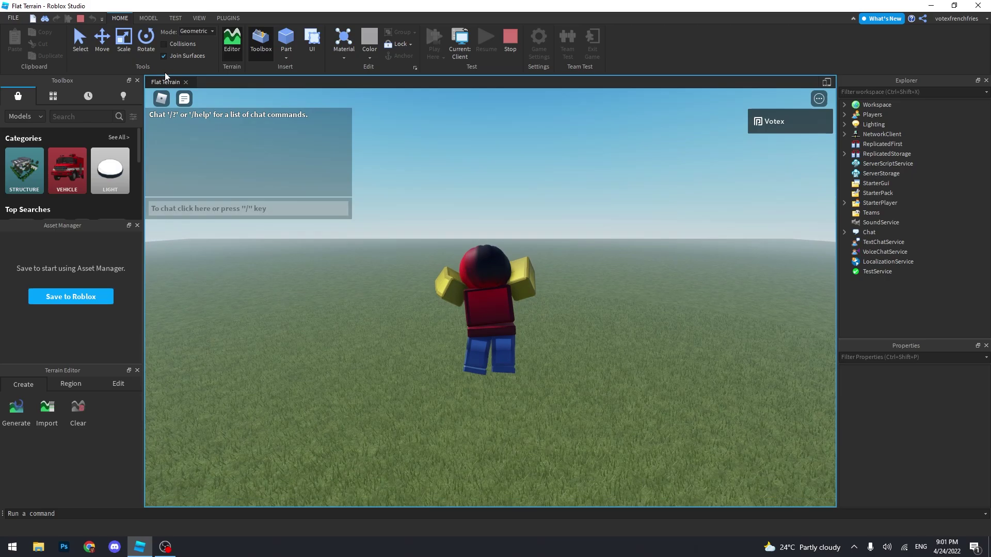
# Stop the play test, insert The Rake Cave, and place The_Rake at its entrance
pyautogui.hotkey('shift', 'F5')
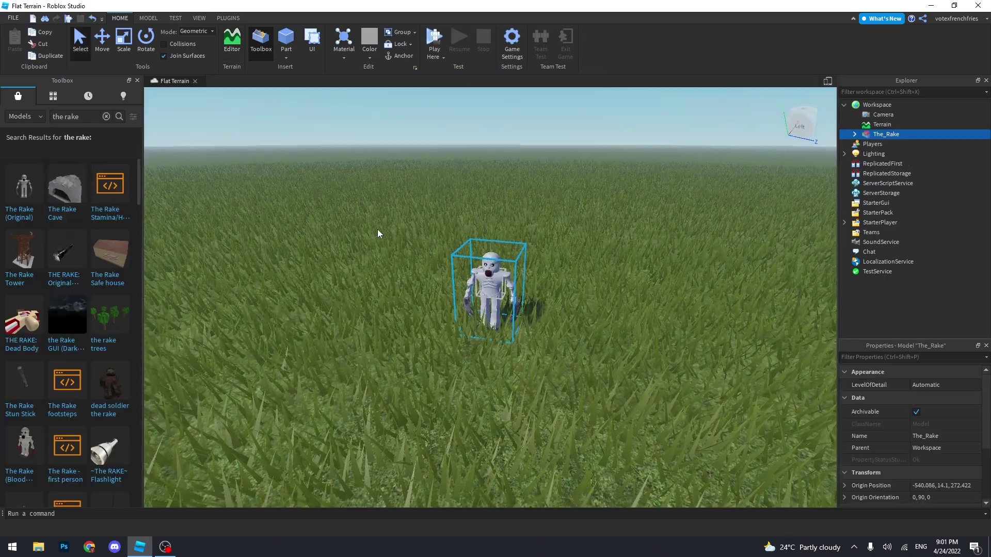
pyautogui.click(377, 229)
pyautogui.scroll(-5, 378, 232)
pyautogui.moveTo(368, 233); pyautogui.dragTo(371, 279, button='right')
pyautogui.click(65, 190)
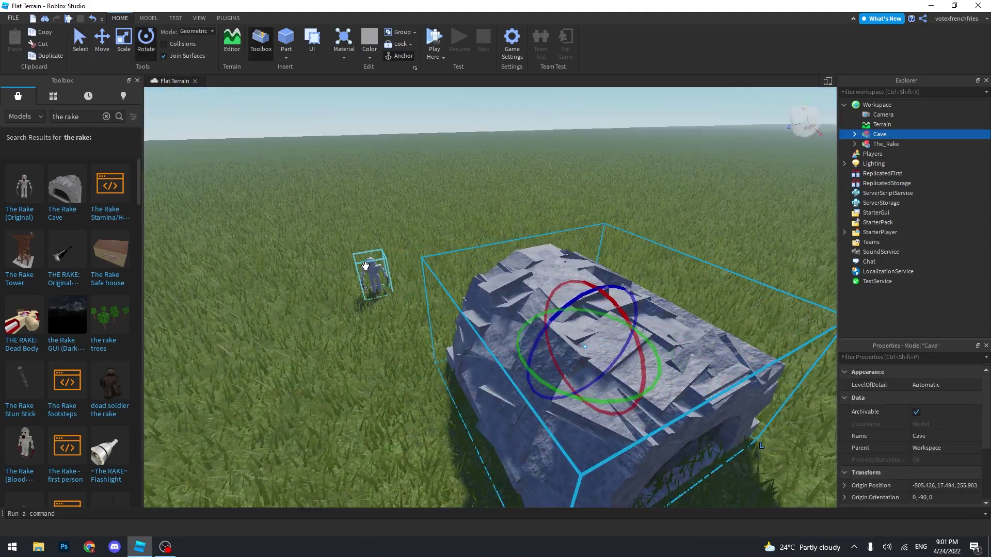
pyautogui.click(496, 378)
pyautogui.moveTo(503, 380); pyautogui.dragTo(532, 404)
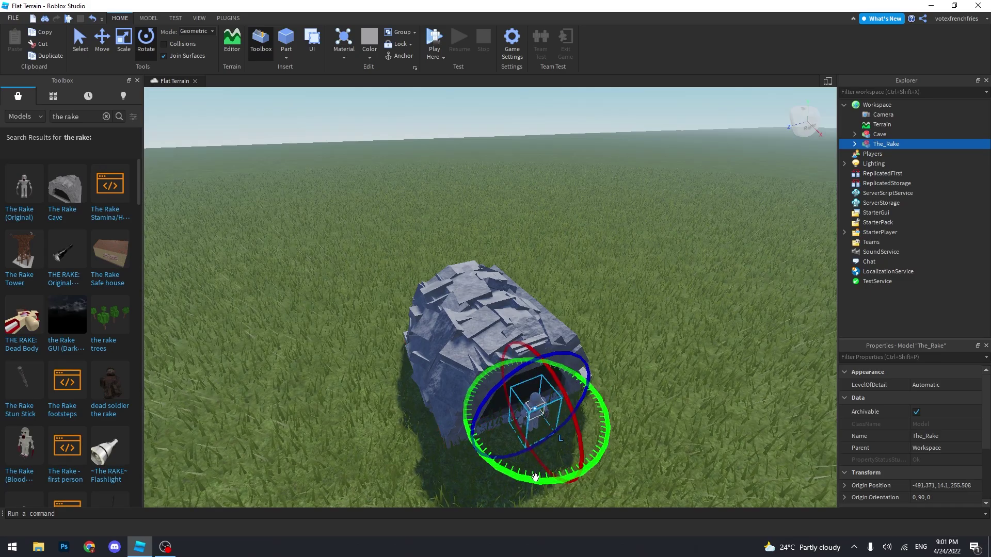
pyautogui.click(614, 313)
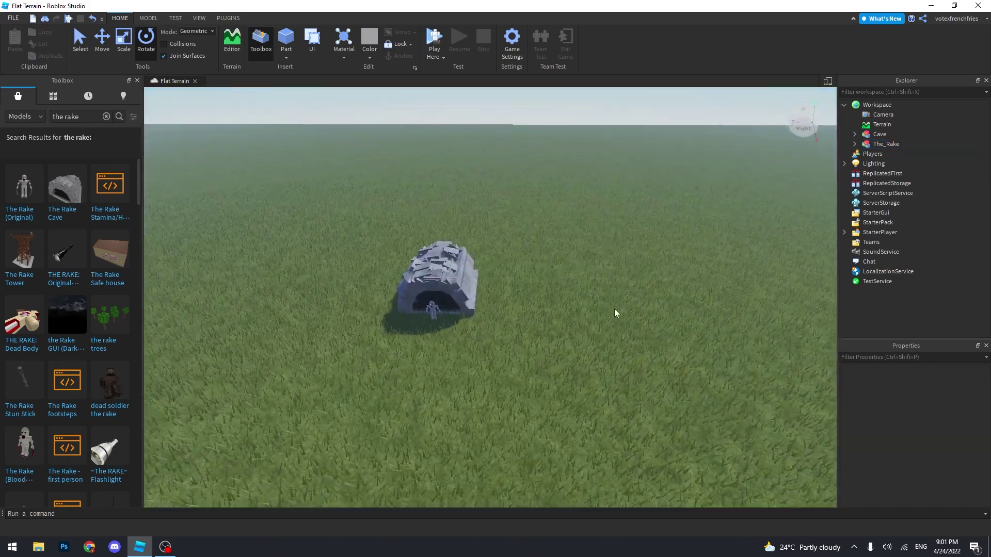
pyautogui.moveTo(613, 313); pyautogui.dragTo(614, 312, button='right')
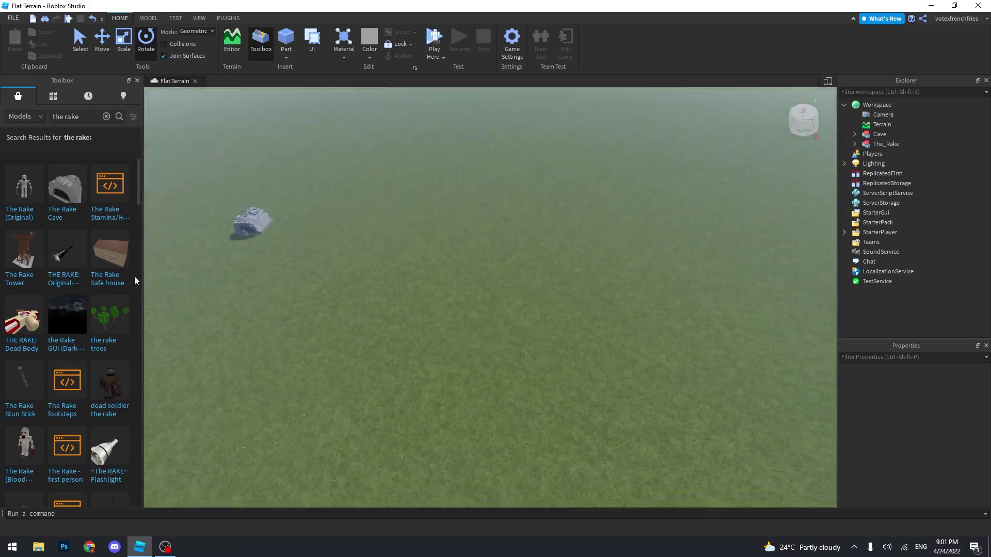
# Insert The Rake Safe house model and dismiss its script warning
pyautogui.click(117, 268)
pyautogui.click(599, 294)
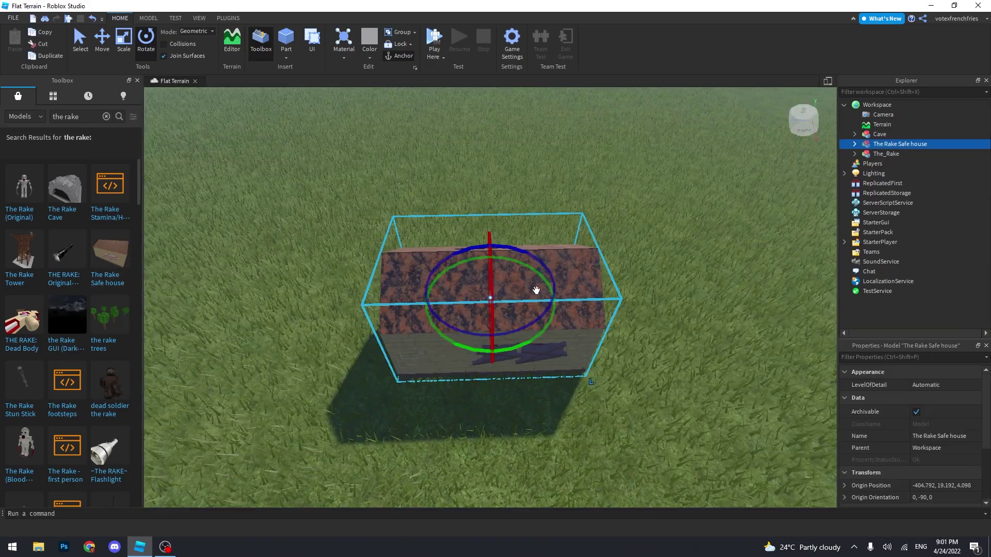
pyautogui.moveTo(507, 286); pyautogui.dragTo(475, 271, button='right')
pyautogui.press('w')
pyautogui.press('s')
pyautogui.press('s')
pyautogui.click(441, 251)
# Add the Tower model to the terrain and select it
pyautogui.hotkey('ctrl', 'v')
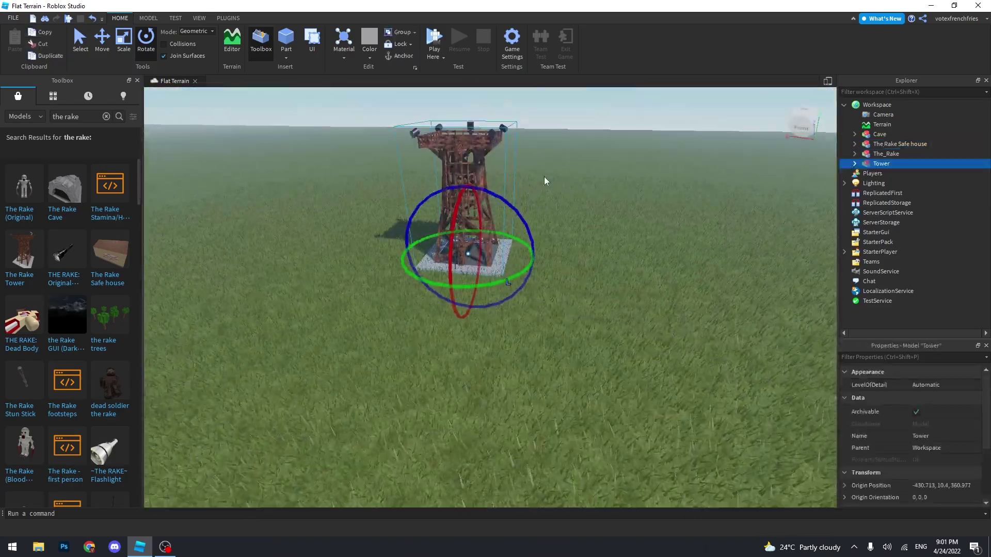
pyautogui.press('w')
pyautogui.press('s')
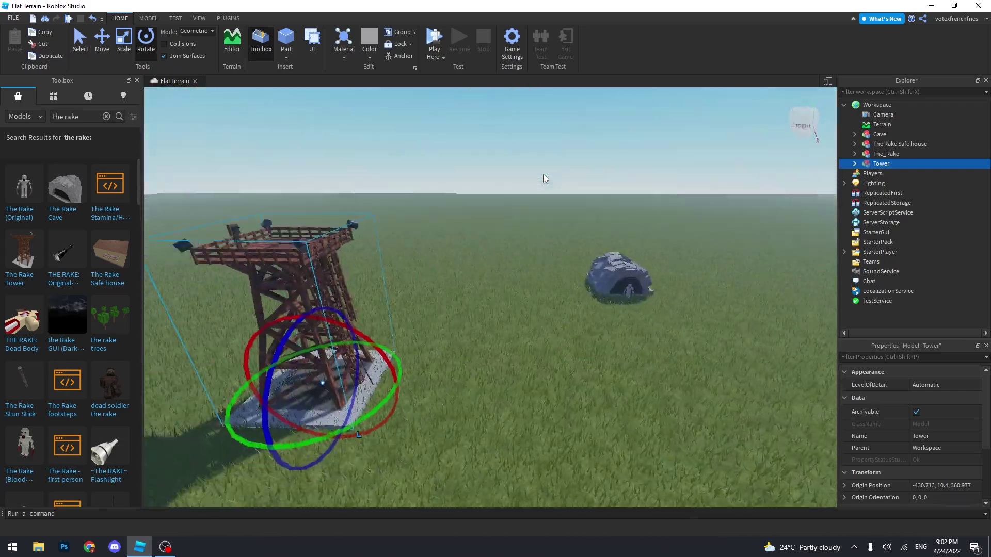
pyautogui.press('w')
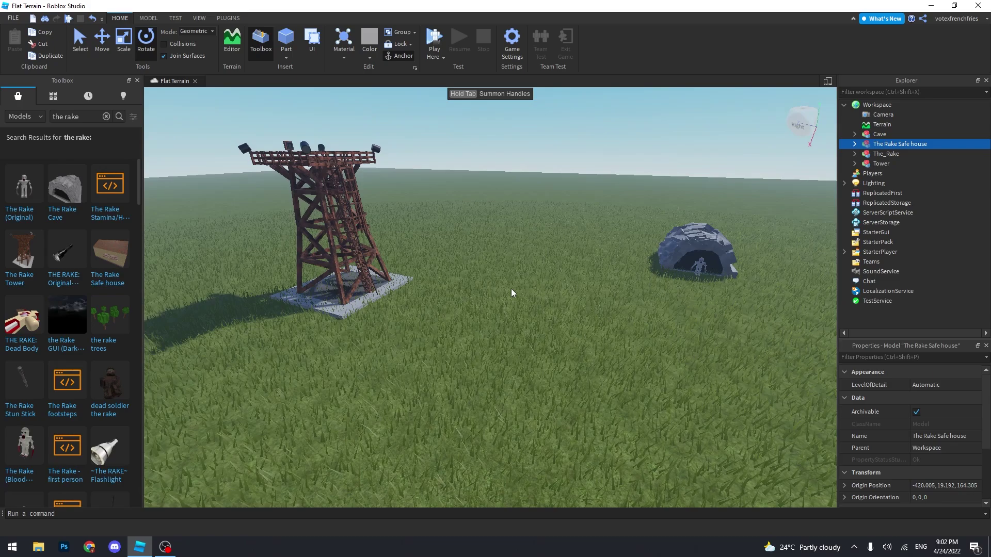
pyautogui.click(480, 306)
pyautogui.press('s')
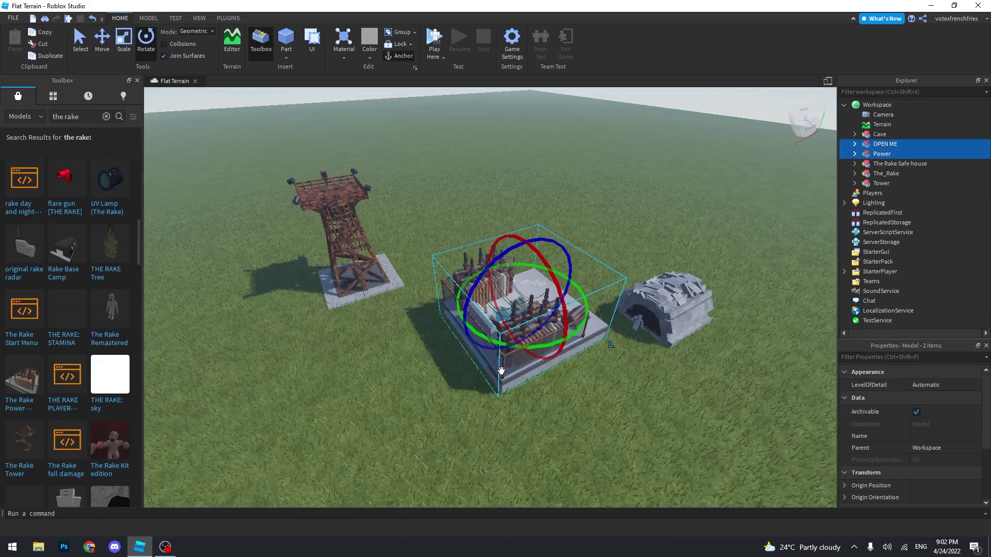
# Move the power station to the lower left and ungroup the OPEN ME model
pyautogui.moveTo(501, 371); pyautogui.dragTo(228, 466)
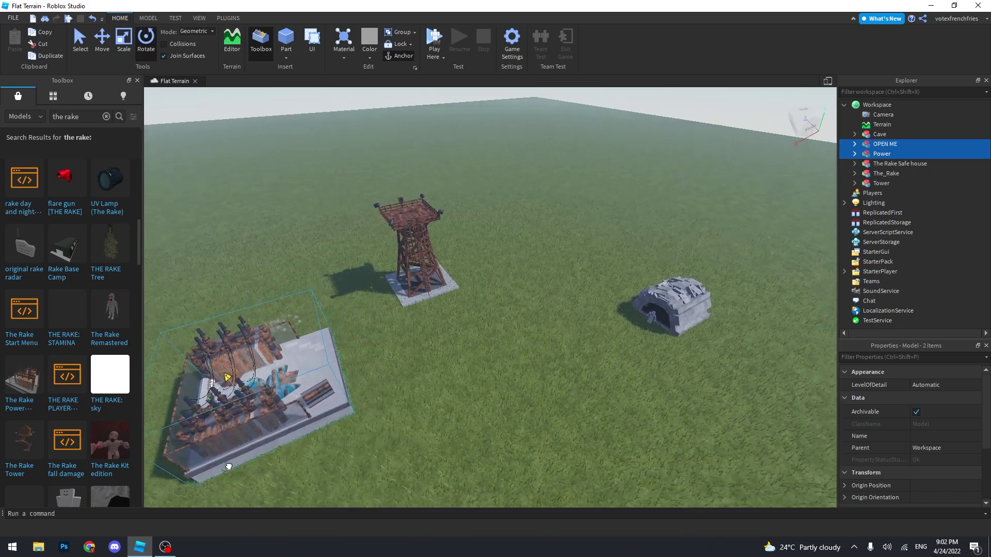
pyautogui.click(229, 466)
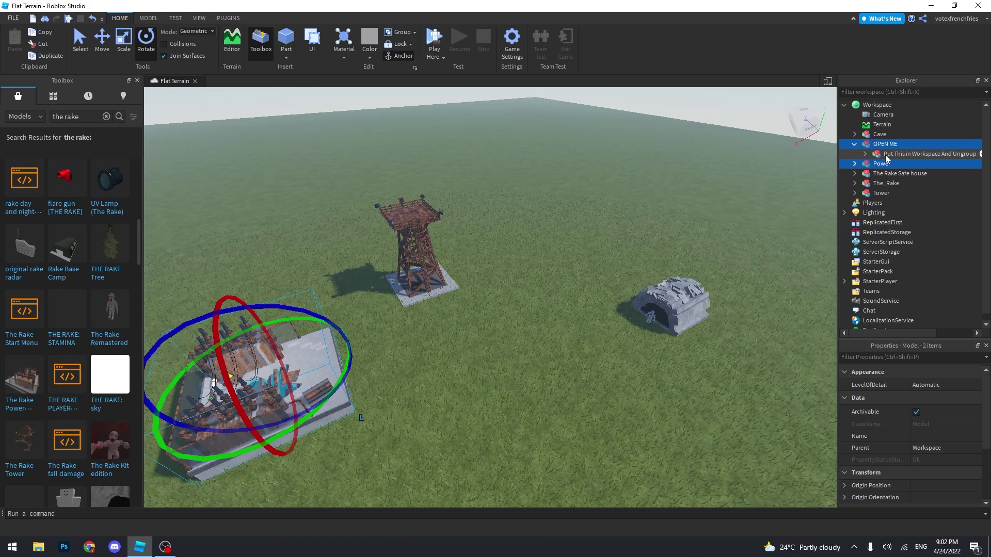
pyautogui.rightClick(886, 157)
pyautogui.click(890, 256)
# Move the Power model to the upper left and rotate it around its vertical axis
pyautogui.moveTo(565, 279); pyautogui.dragTo(566, 277, button='right')
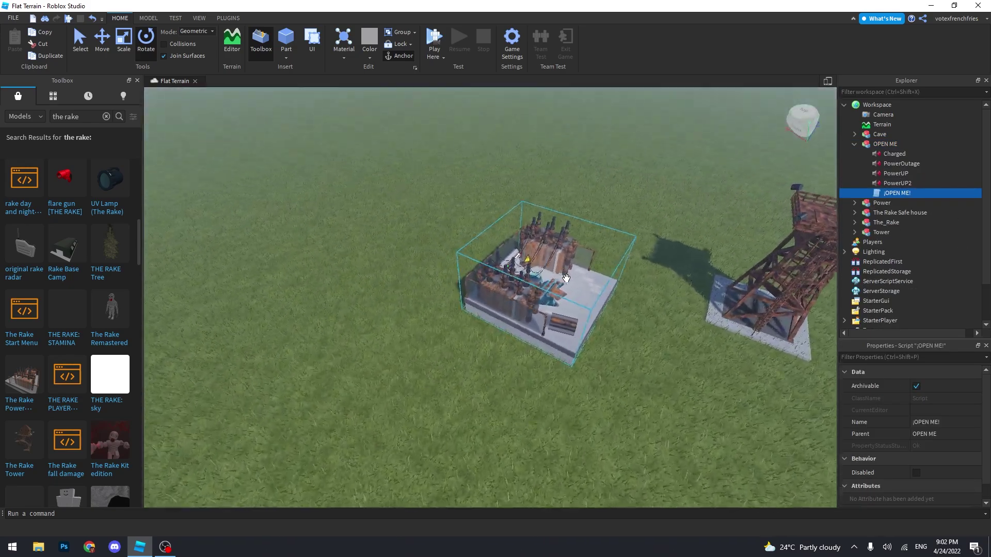
pyautogui.scroll(-5, 555, 286)
pyautogui.moveTo(586, 326); pyautogui.dragTo(338, 188)
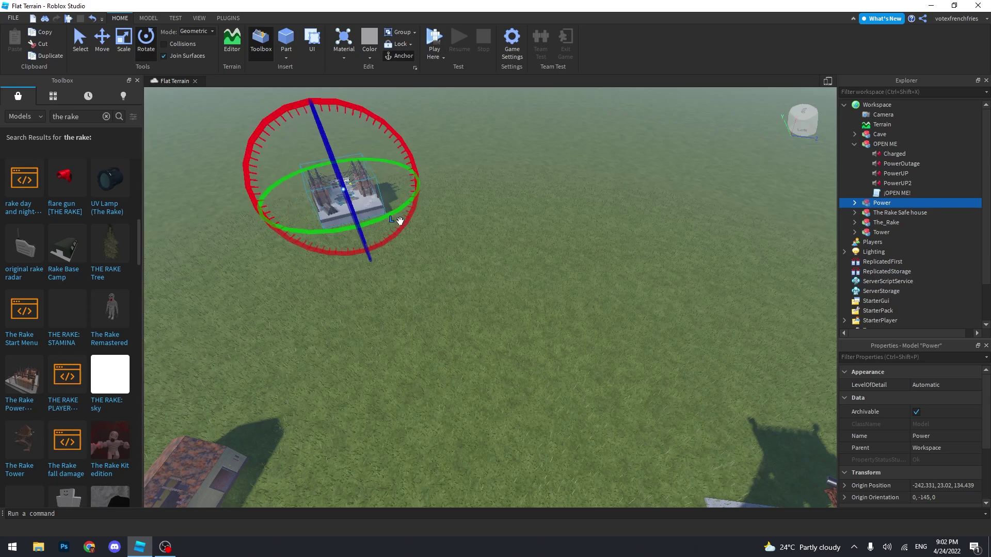
pyautogui.moveTo(399, 221); pyautogui.dragTo(337, 220)
pyautogui.scroll(-3, 51, 284)
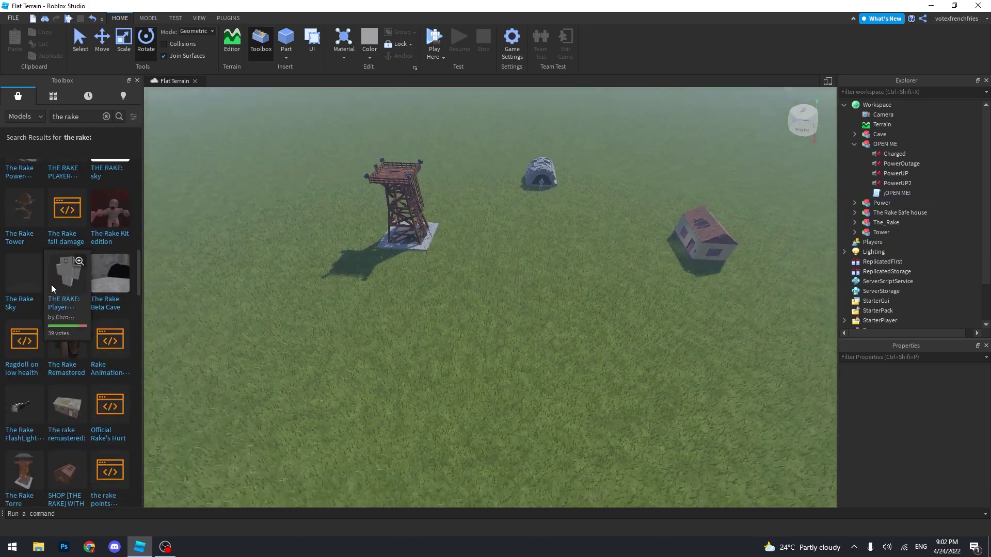
pyautogui.scroll(-2, 89, 326)
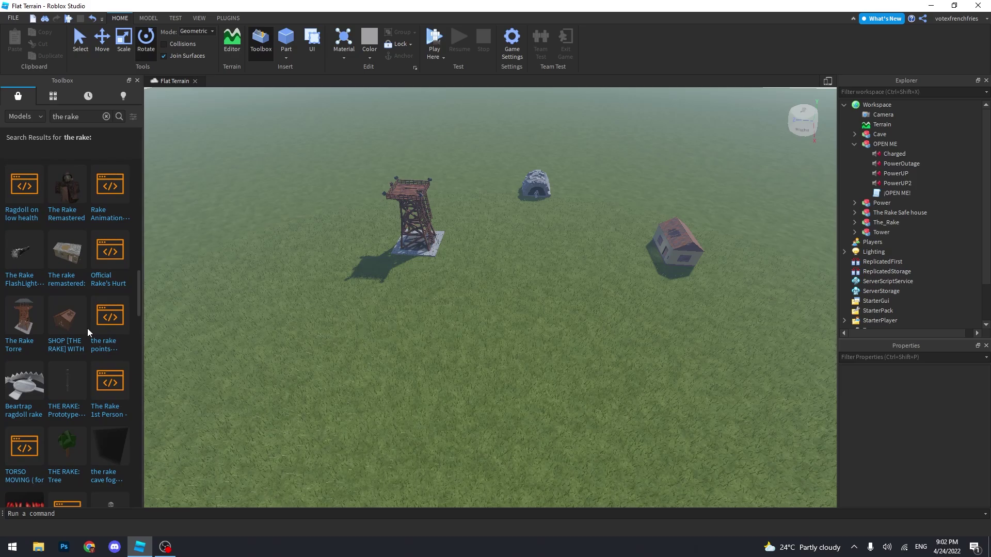
pyautogui.scroll(1, 95, 348)
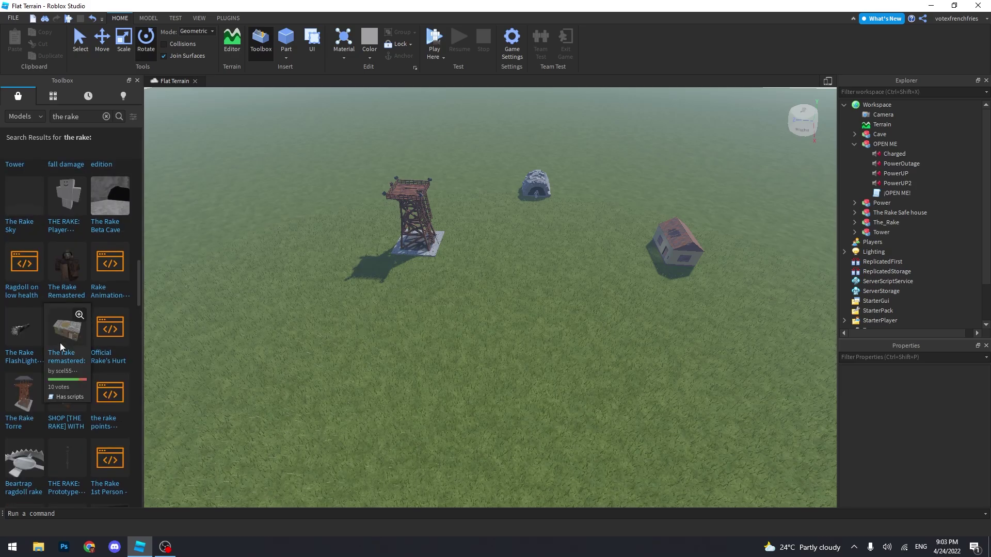
# Insert another Rake safehouse model and dismiss its script warning
pyautogui.click(66, 329)
pyautogui.click(599, 294)
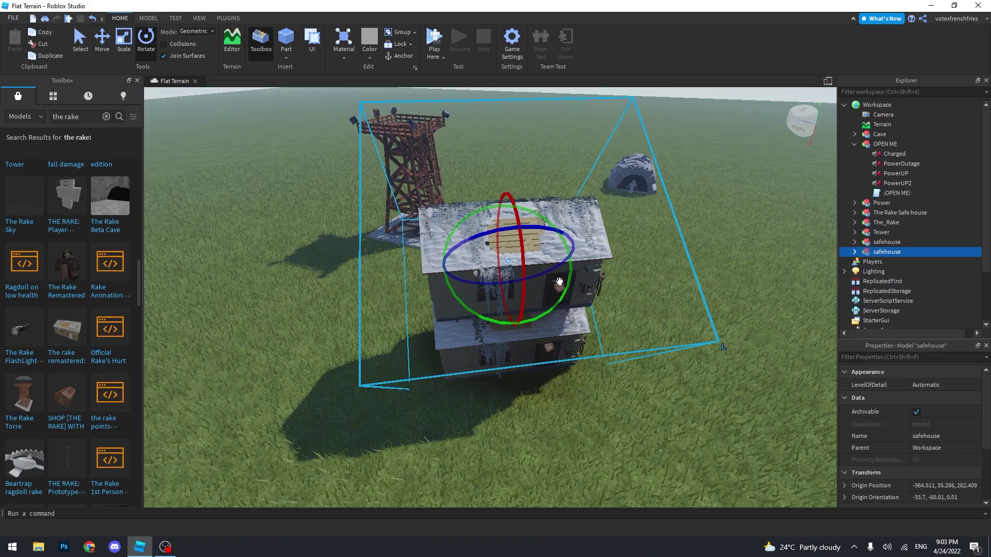
pyautogui.moveTo(559, 282); pyautogui.dragTo(527, 334)
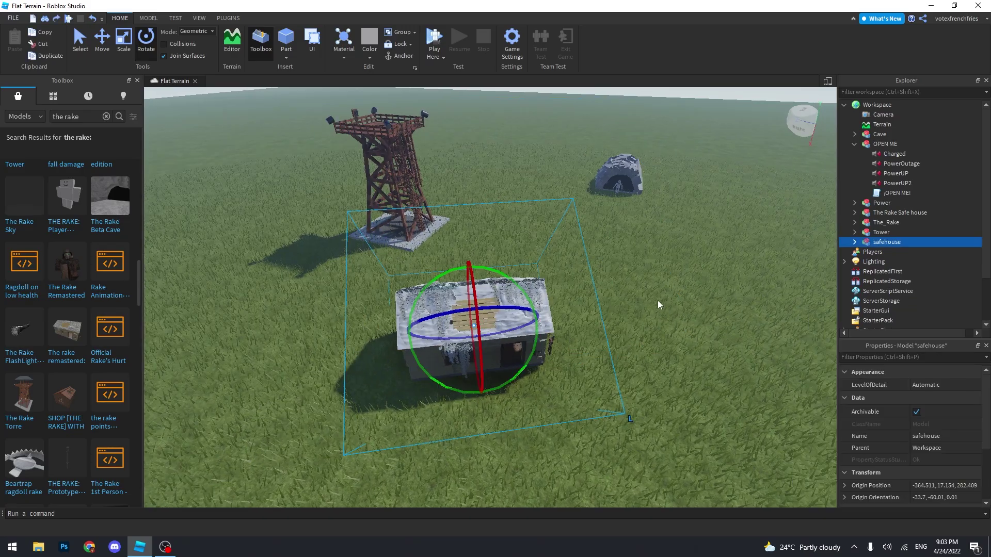
# Lower the safehouse onto the grass with the Move tool and inspect its interior
pyautogui.hotkey('ctrl', '2')
pyautogui.hotkey('ctrl', '4')
pyautogui.scroll(5, 531, 315)
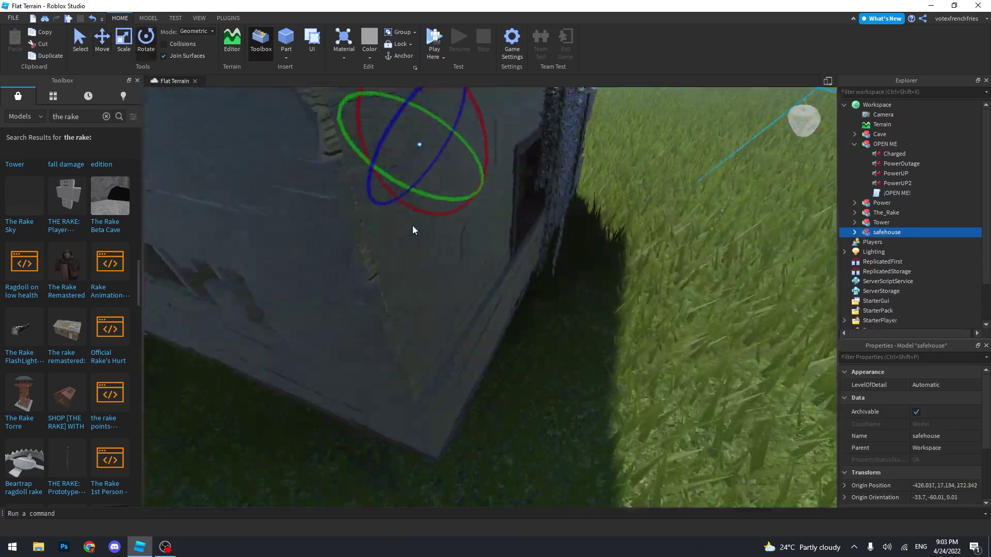
pyautogui.scroll(-10, 390, 233)
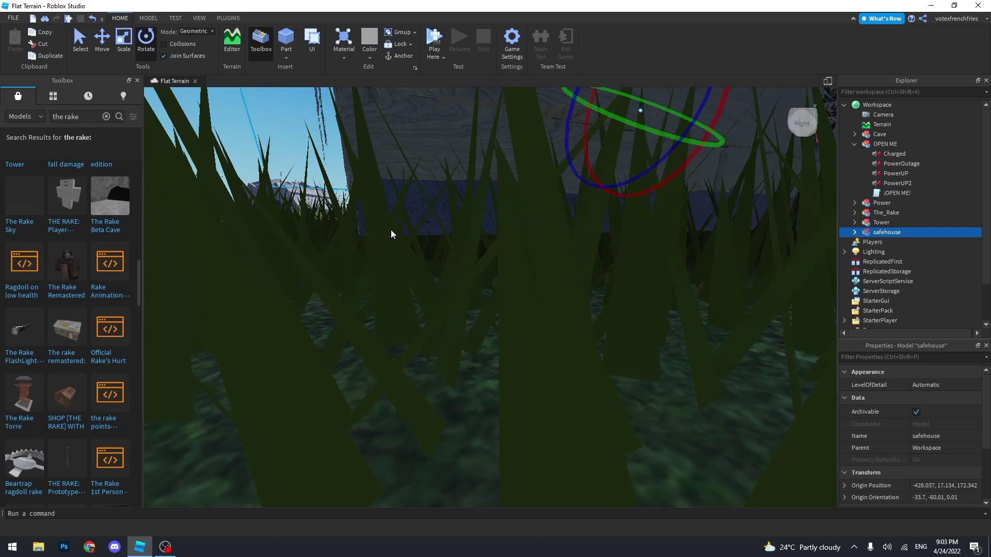
pyautogui.hotkey('ctrl', '2')
pyautogui.scroll(10, 464, 294)
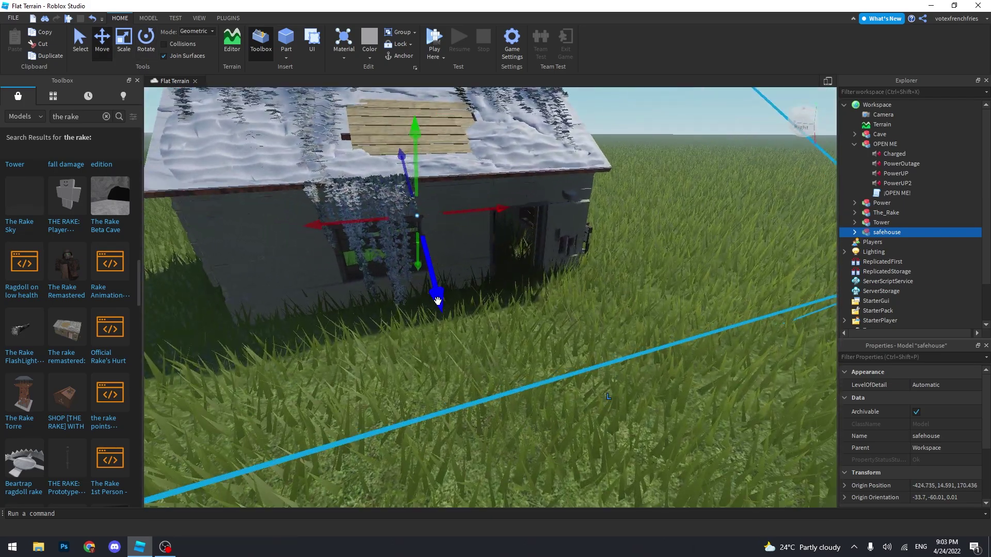
pyautogui.moveTo(432, 291); pyautogui.dragTo(540, 258, button='right')
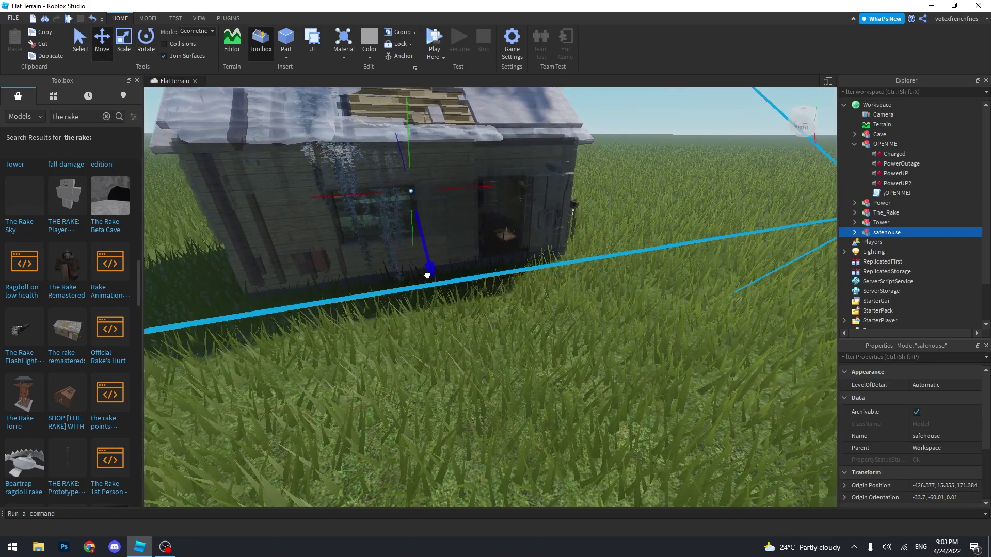
pyautogui.scroll(10, 539, 258)
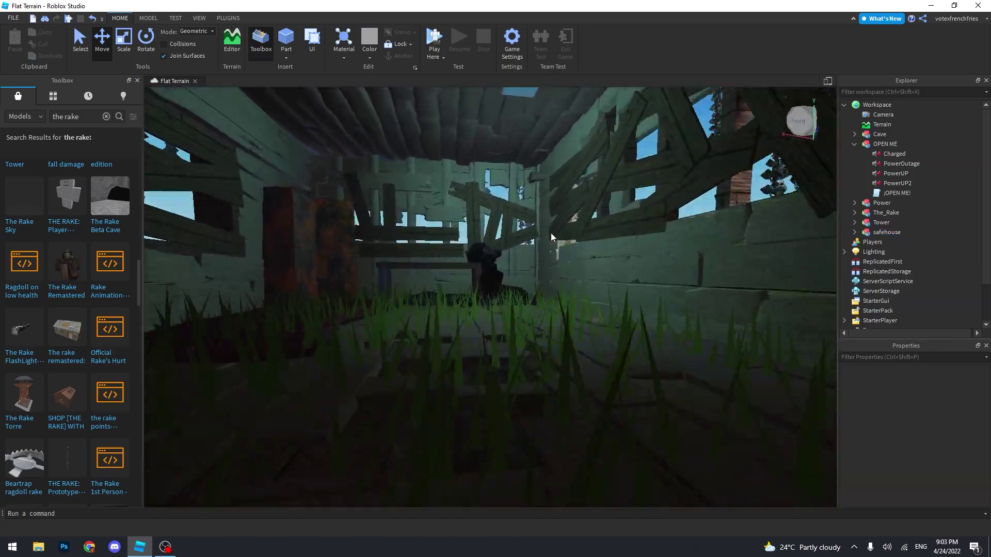
pyautogui.rightClick(503, 221)
pyautogui.moveTo(504, 221); pyautogui.dragTo(496, 200, button='right')
pyautogui.press('w')
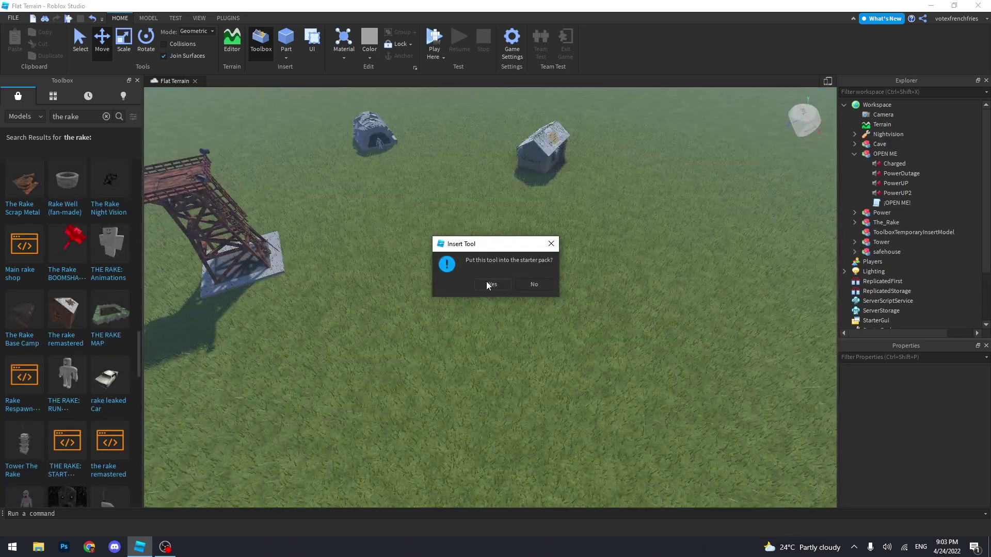
# Put Nightvision in the starting tools, then turn and move The rake remastered shop
pyautogui.click(489, 285)
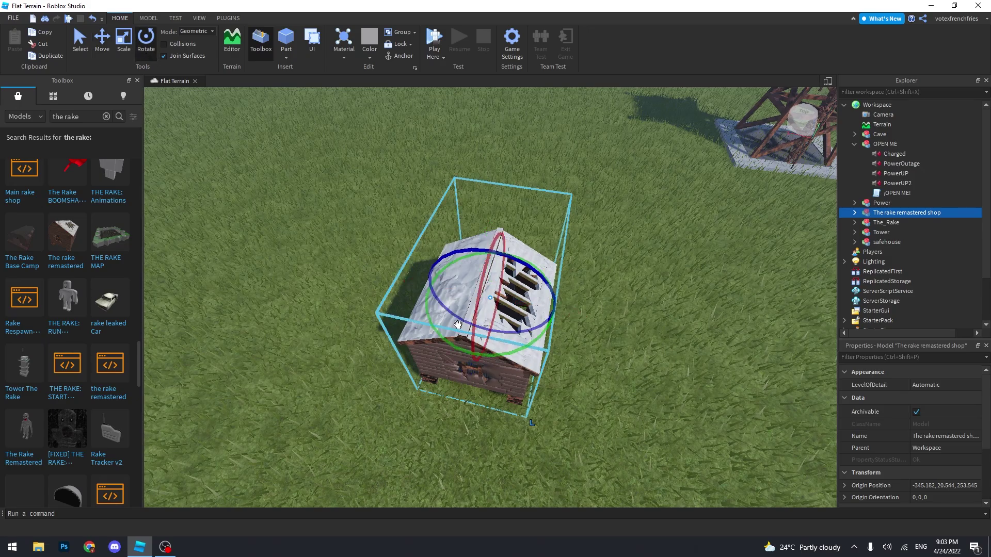
pyautogui.moveTo(458, 326); pyautogui.dragTo(463, 213)
pyautogui.moveTo(580, 373); pyautogui.dragTo(507, 198)
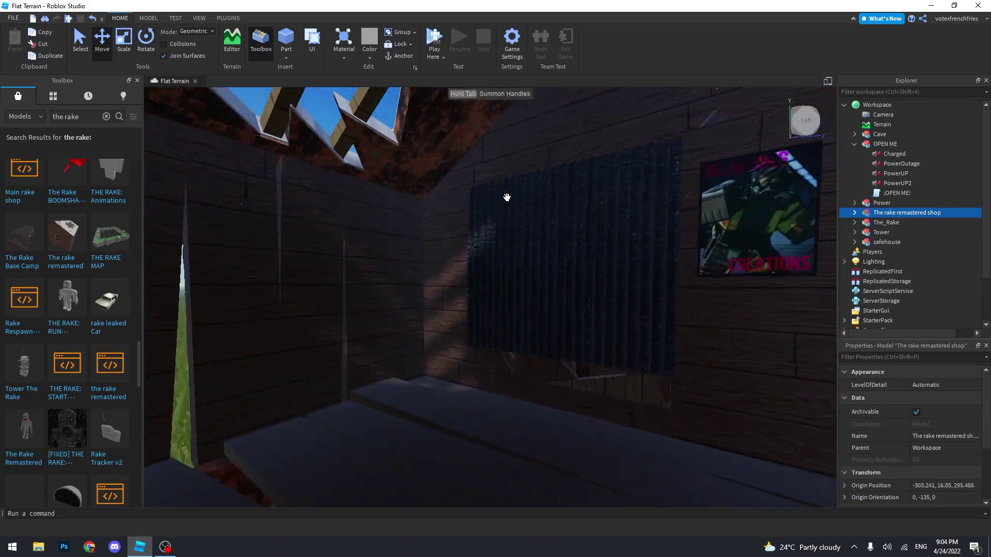
# Position the Military Canvas building on the grass beside the shop
pyautogui.moveTo(506, 197); pyautogui.dragTo(506, 197, button='right')
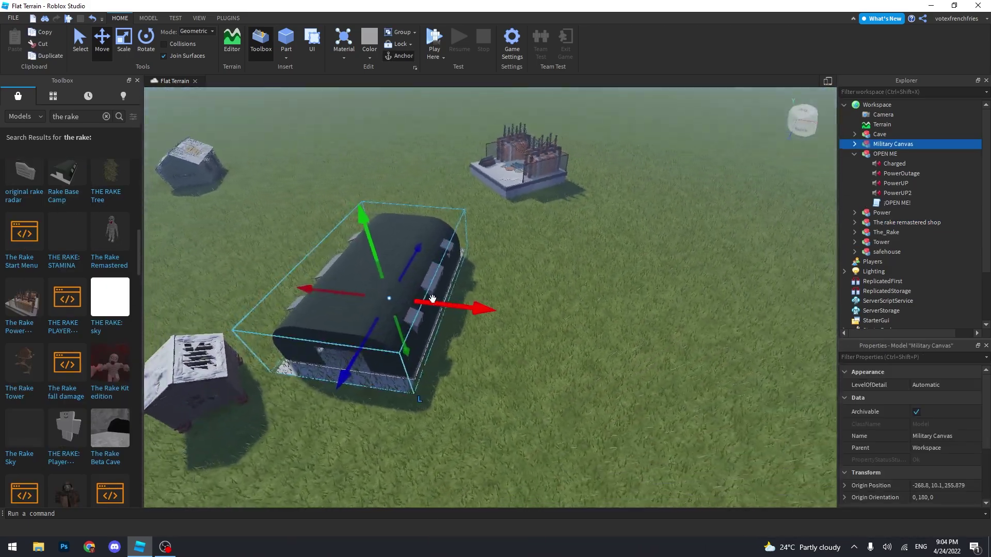
pyautogui.moveTo(514, 318); pyautogui.dragTo(624, 352)
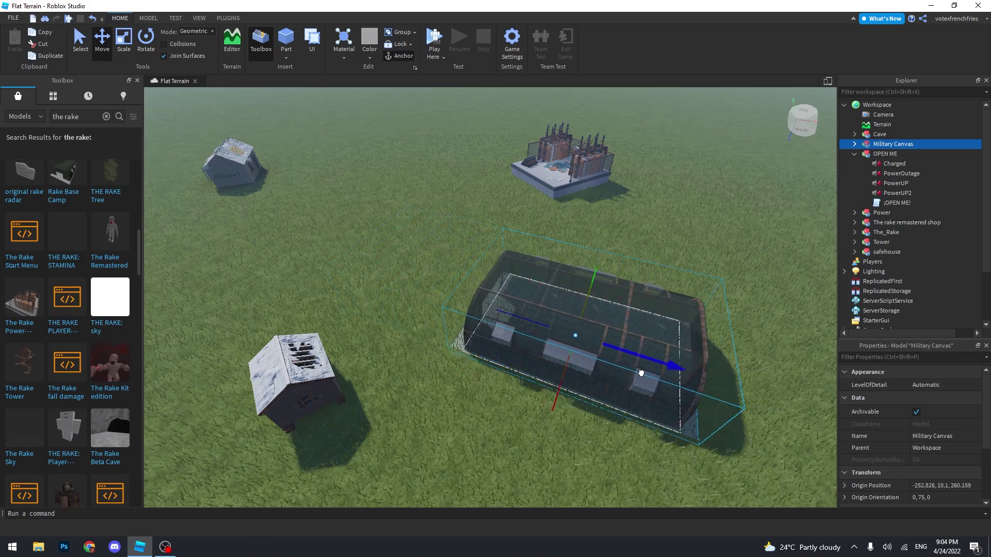
pyautogui.press('d')
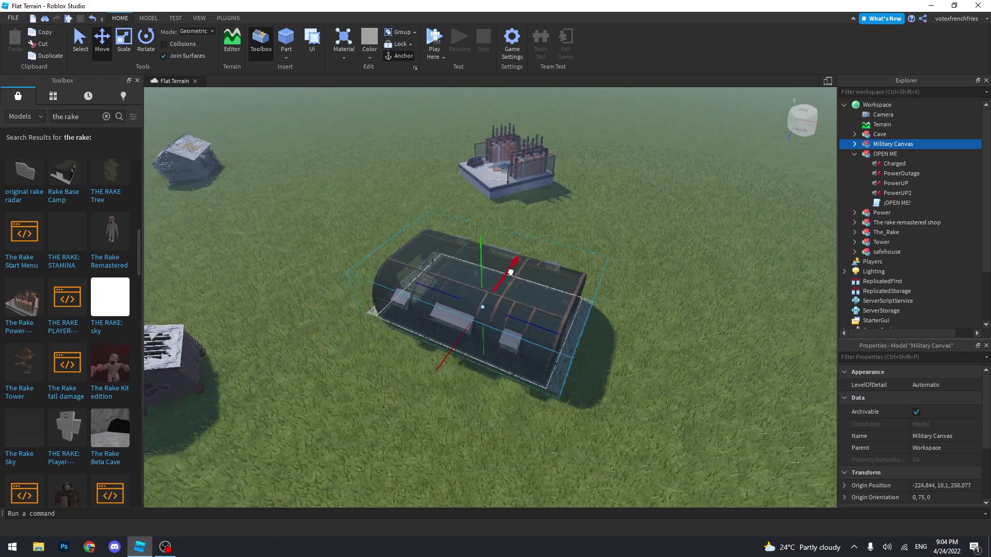
# Slide Military Canvas across the grass and paste the S2 model inside it
pyautogui.moveTo(486, 303); pyautogui.dragTo(509, 311)
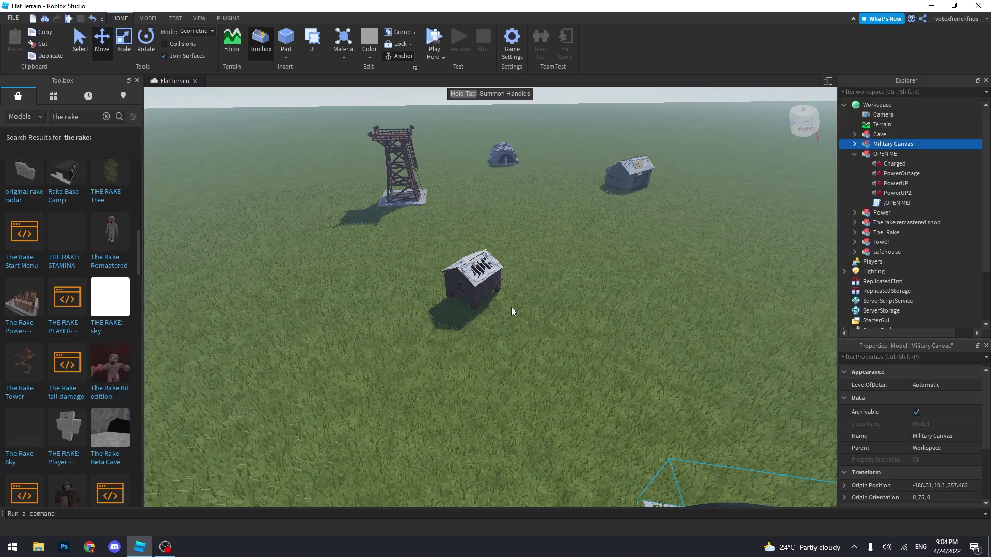
pyautogui.press('f')
pyautogui.scroll(5, 503, 309)
pyautogui.scroll(-5, 501, 307)
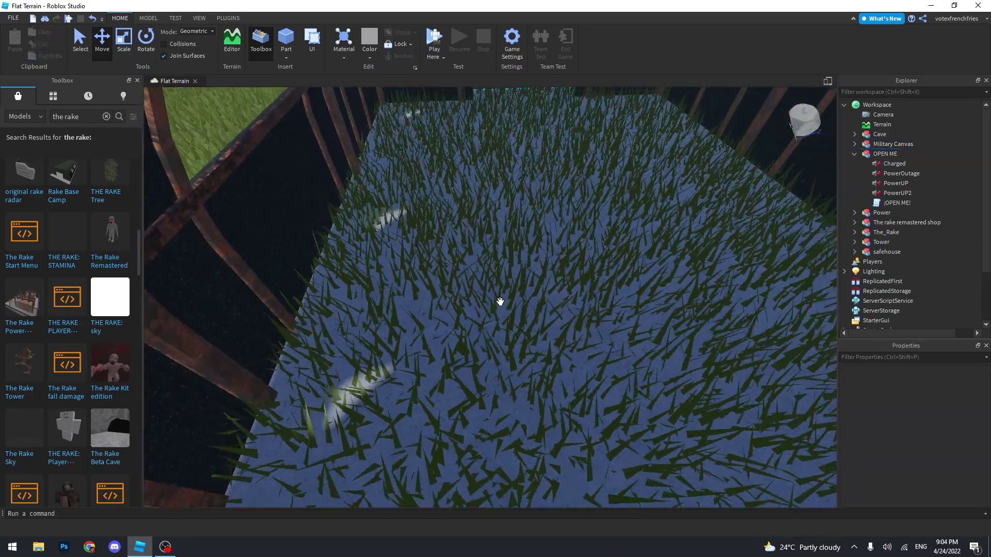
pyautogui.moveTo(502, 294)
pyautogui.mouseDown(button='right')
pyautogui.moveTo(194, 445)
pyautogui.moveTo(357, 297)
pyautogui.mouseUp(button='right')
pyautogui.hotkey('ctrl', 'v')
pyautogui.scroll(-10, 356, 294)
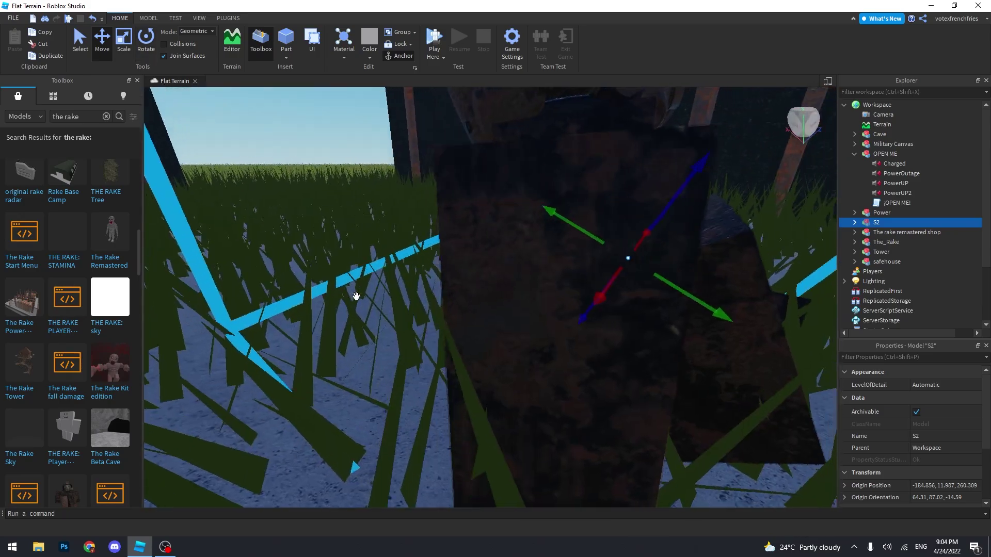
pyautogui.click(356, 294)
# Search 'map border' and place the Map Borders model around the buildings
pyautogui.click(106, 117)
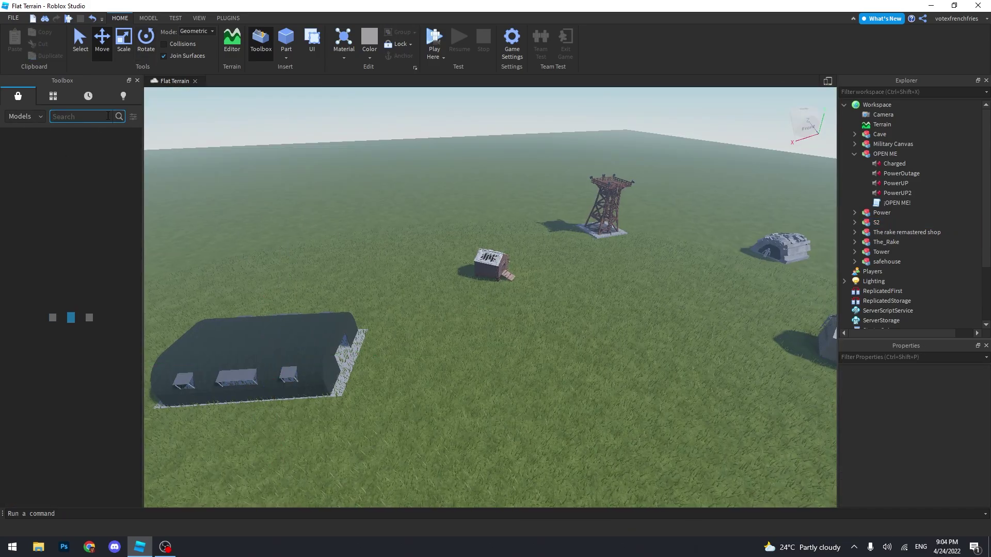
pyautogui.write('map border')
pyautogui.press('Return')
pyautogui.rightClick(395, 248)
pyautogui.click(339, 245)
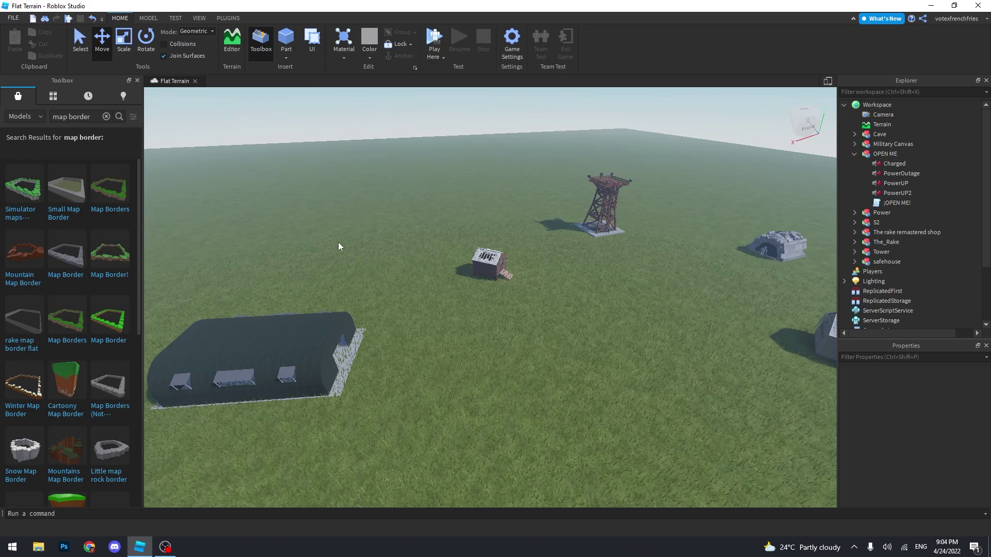
pyautogui.moveTo(338, 245); pyautogui.dragTo(387, 227, button='right')
pyautogui.click(108, 186)
pyautogui.scroll(-5, 399, 229)
pyautogui.scroll(3, 399, 229)
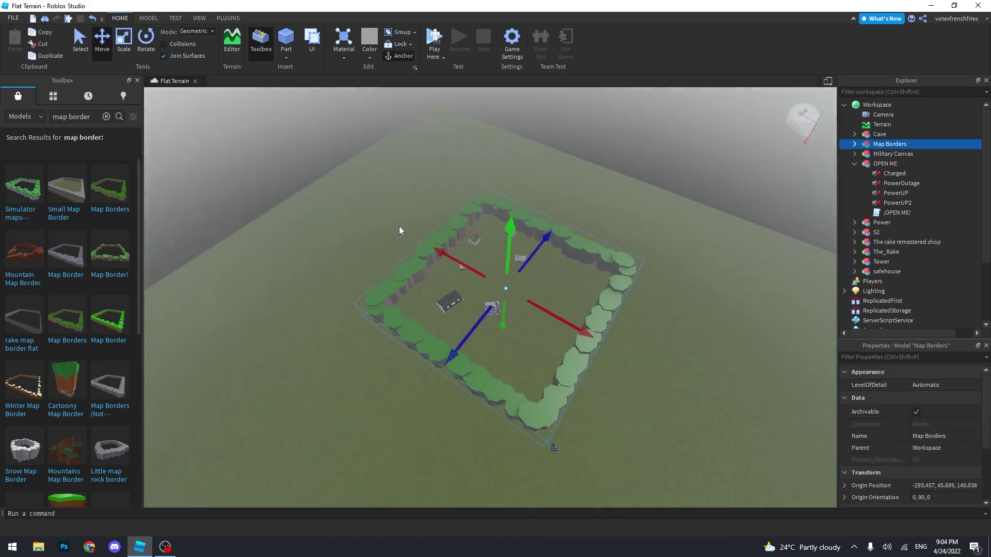
pyautogui.scroll(2, 399, 229)
pyautogui.scroll(2, 401, 232)
pyautogui.scroll(1, 403, 233)
pyautogui.scroll(5, 404, 233)
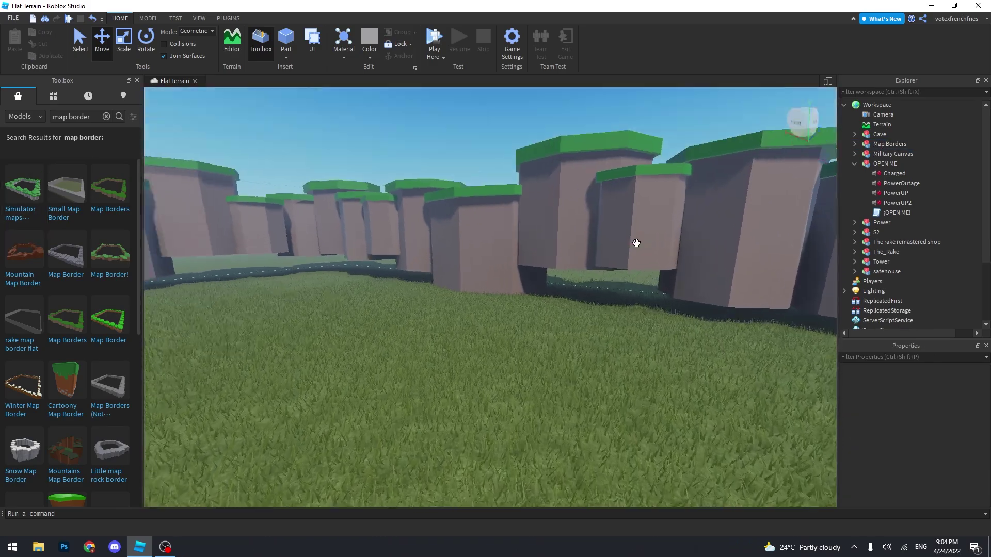
pyautogui.scroll(-2, 626, 238)
pyautogui.scroll(-2, 594, 242)
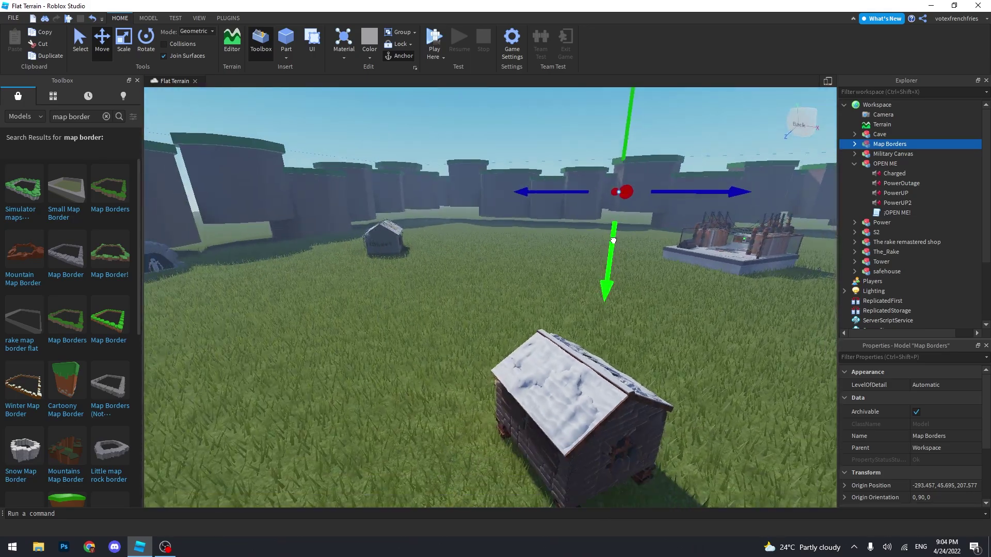
pyautogui.click(595, 238)
pyautogui.scroll(5, 469, 170)
pyautogui.scroll(-5, 310, 157)
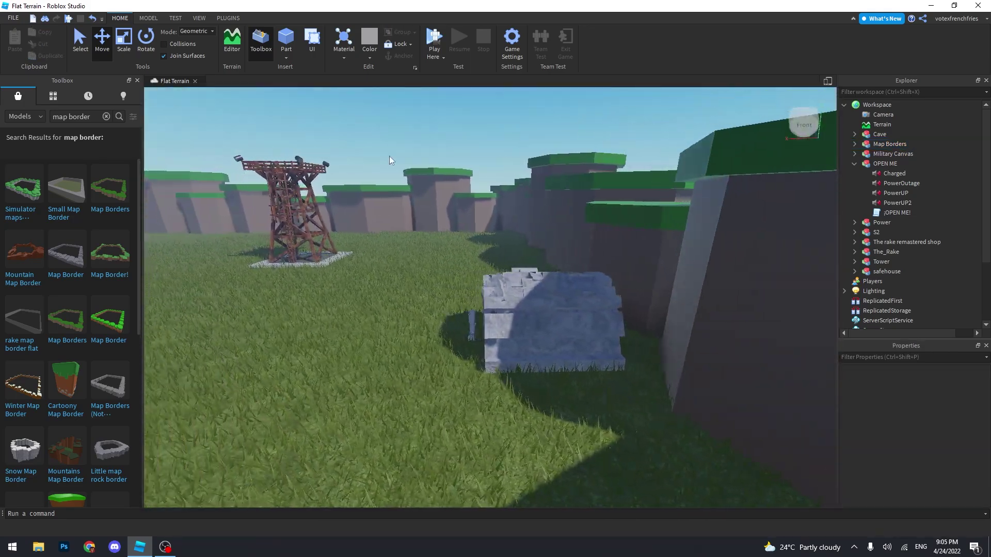
# Select the Power generator platform and sink it lower into the ground
pyautogui.moveTo(390, 155); pyautogui.dragTo(389, 248, button='right')
pyautogui.scroll(3, 698, 288)
pyautogui.scroll(2, 698, 287)
pyautogui.scroll(3, 698, 289)
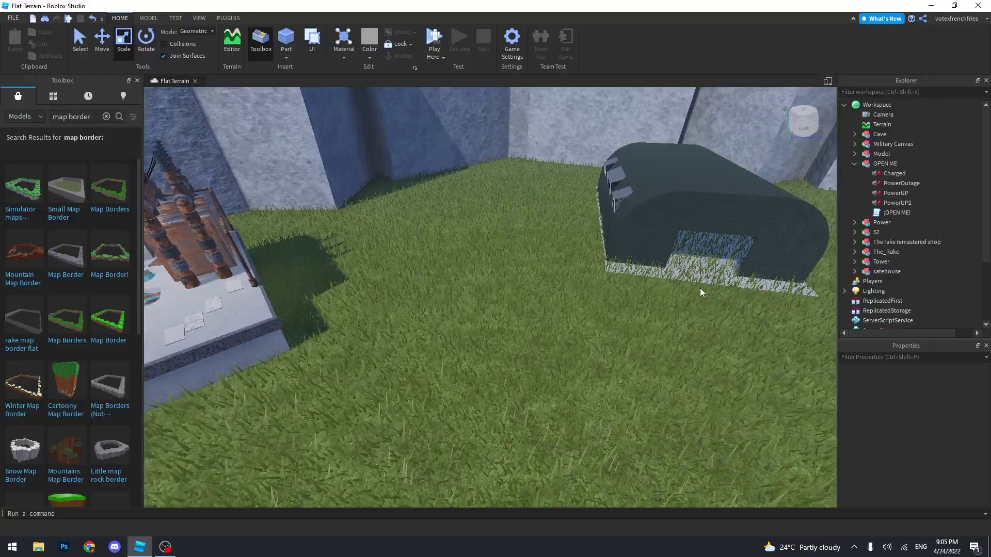
pyautogui.scroll(2, 660, 268)
pyautogui.moveTo(660, 268); pyautogui.dragTo(548, 334, button='right')
pyautogui.scroll(-3, 547, 333)
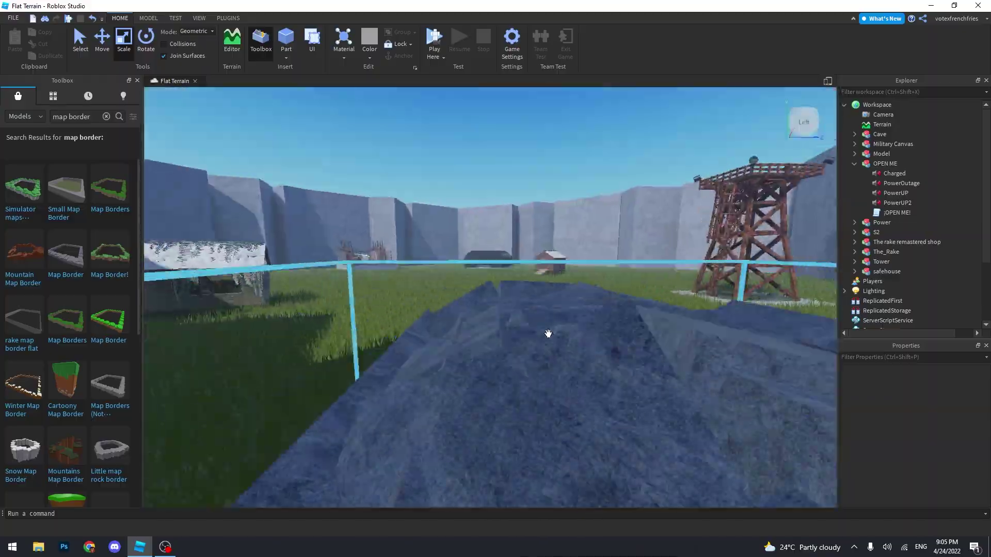
pyautogui.scroll(3, 548, 333)
pyautogui.scroll(3, 549, 333)
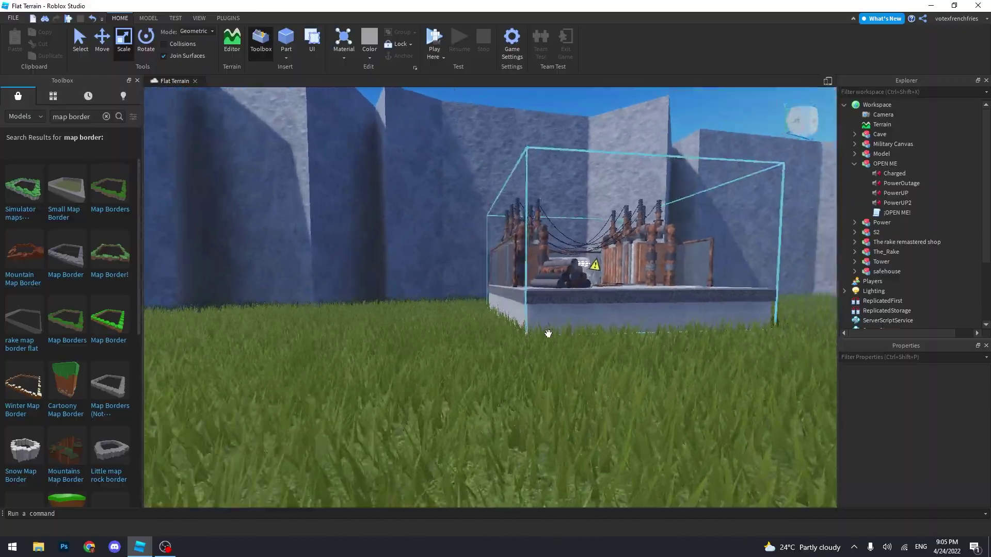
pyautogui.click(547, 333)
pyautogui.press('f')
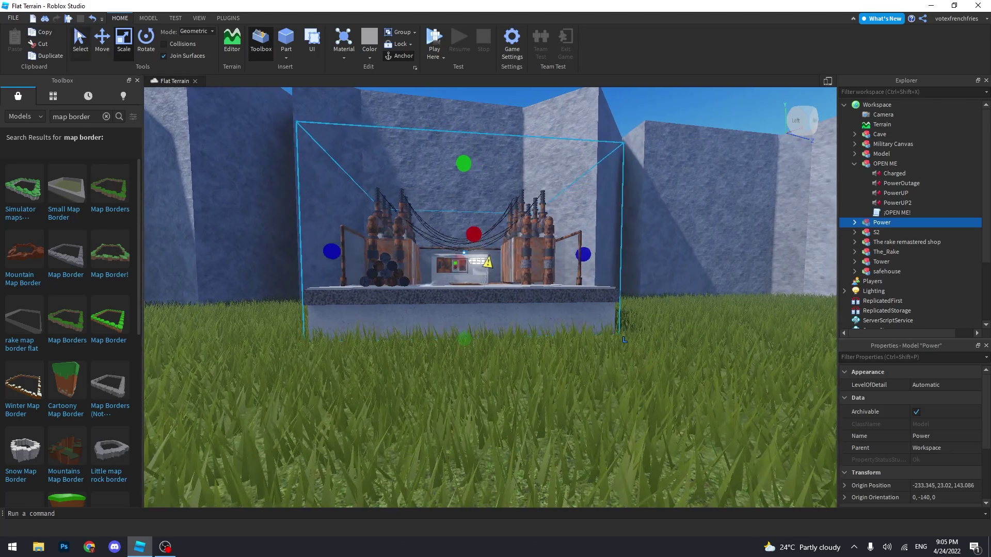
pyautogui.moveTo(463, 332)
pyautogui.mouseDown()
pyautogui.moveTo(590, 344)
pyautogui.moveTo(586, 329)
pyautogui.mouseUp()
# Accept putting the StunStick into StarterPack
pyautogui.press('f')
pyautogui.write('stun stick')
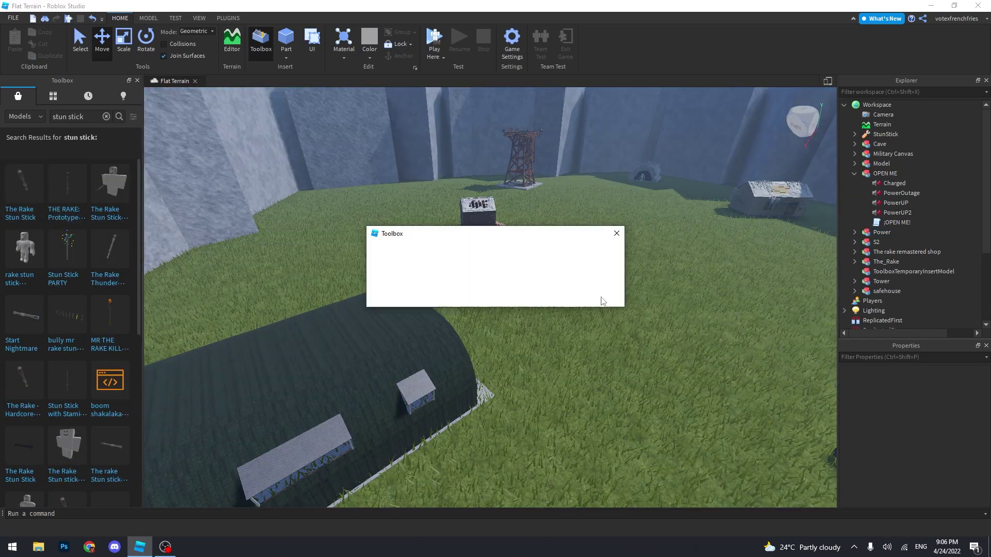
pyautogui.click(501, 286)
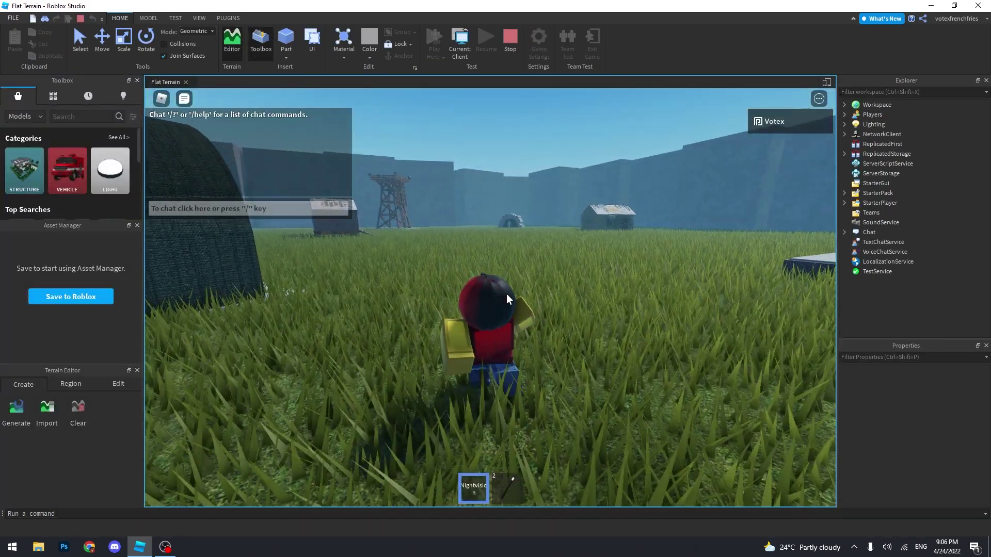
# Switch between the Nightvision tool and the stun stick, then swing the stun stick
pyautogui.press('2')
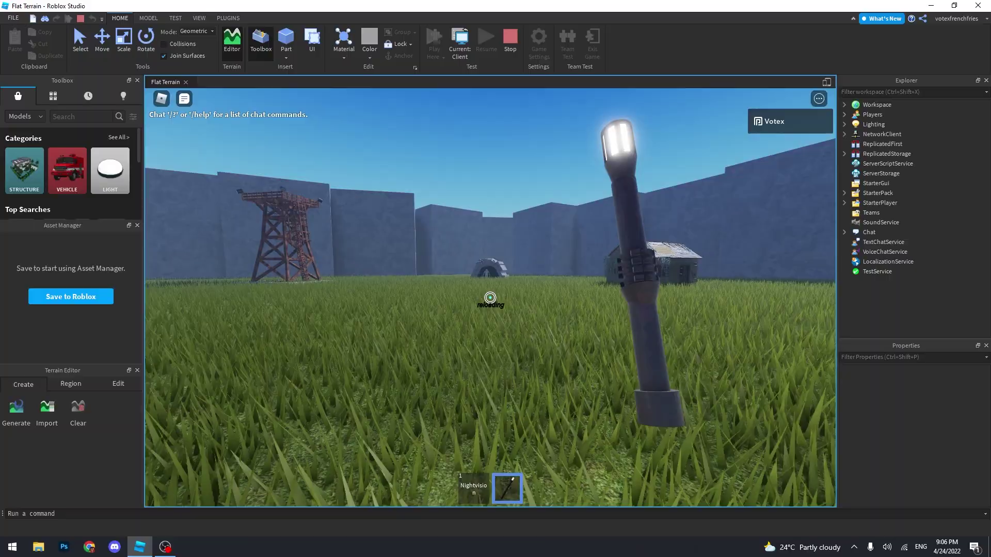
pyautogui.press('1')
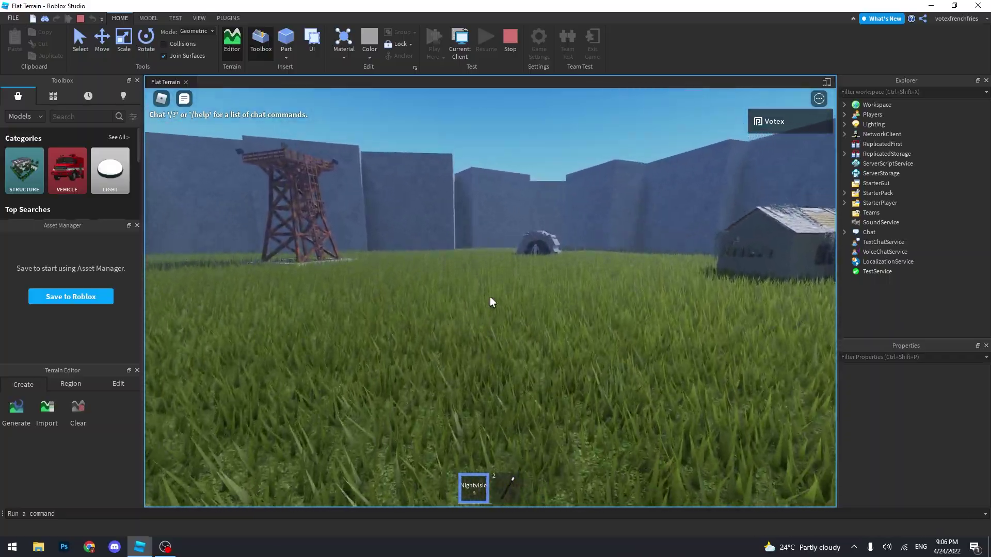
pyautogui.press('2')
pyautogui.click(490, 298)
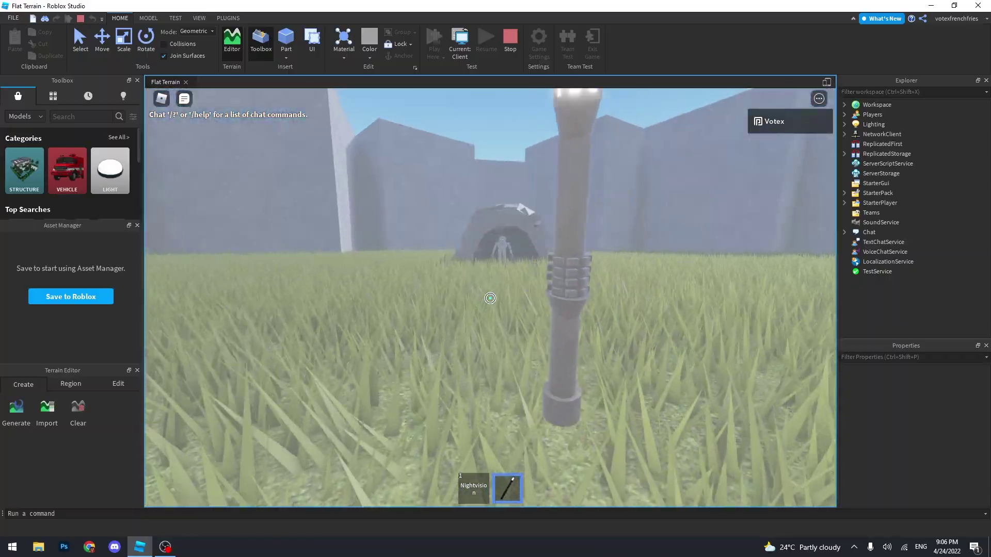
# Walk into the tunnel, strike the Rake with the stun stick and turn to face it
pyautogui.press('w')
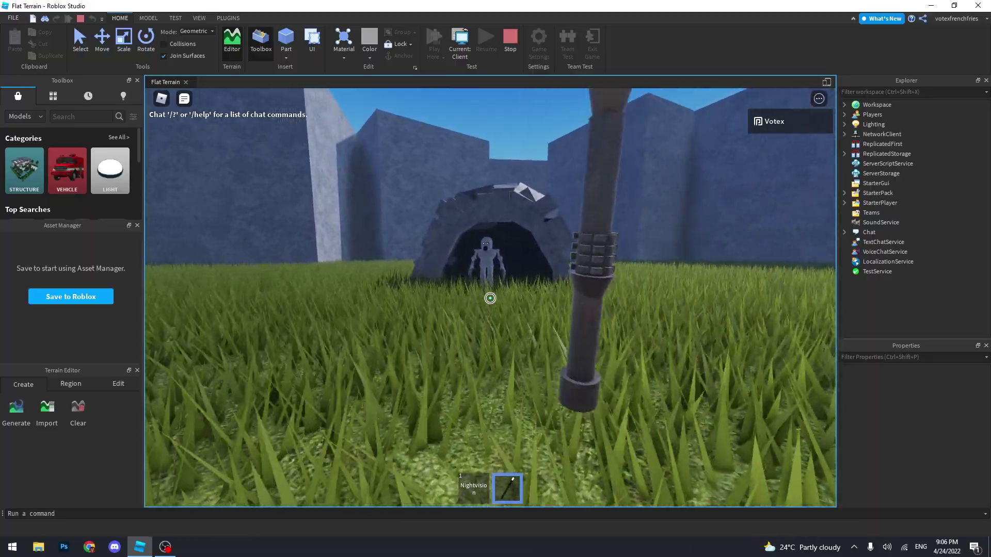
pyautogui.press('w')
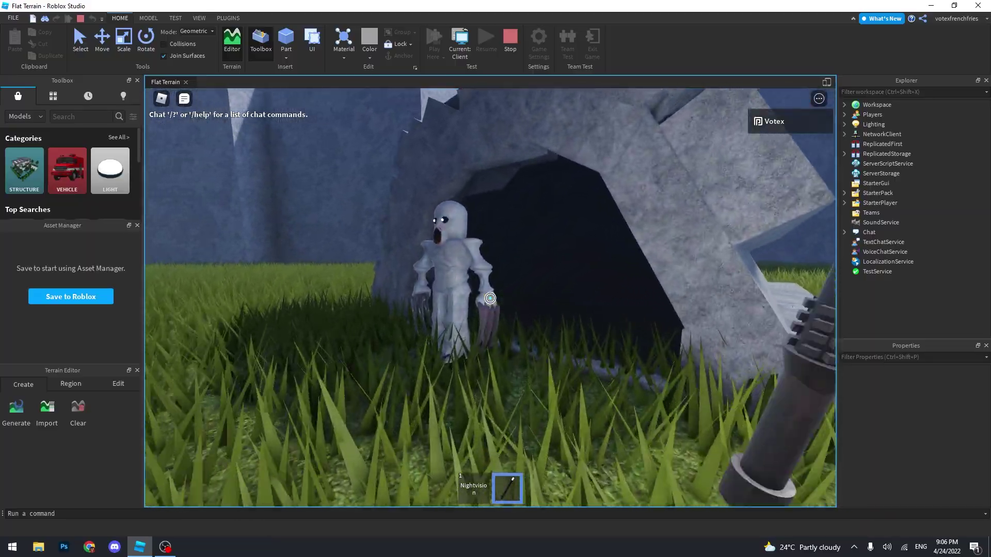
pyautogui.click(490, 298)
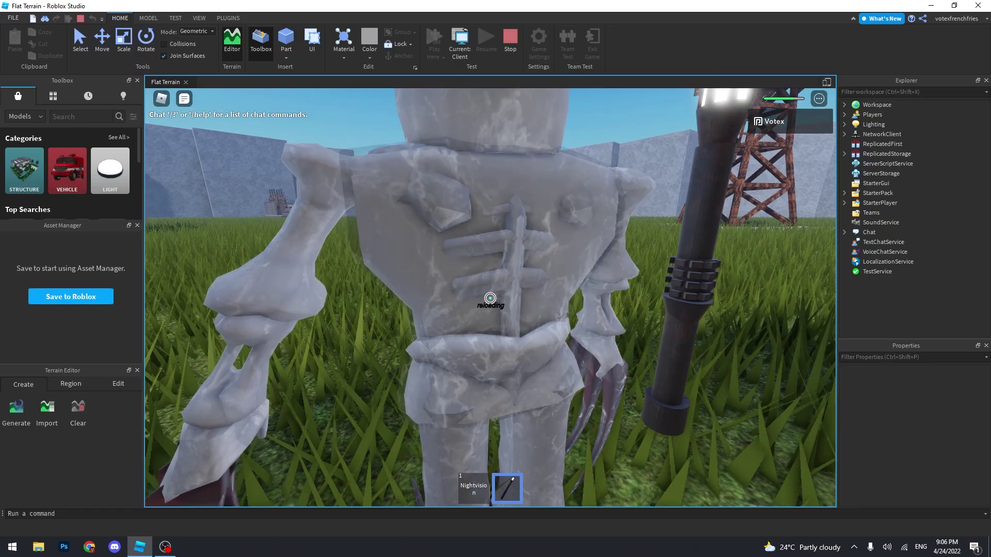
pyautogui.press('w')
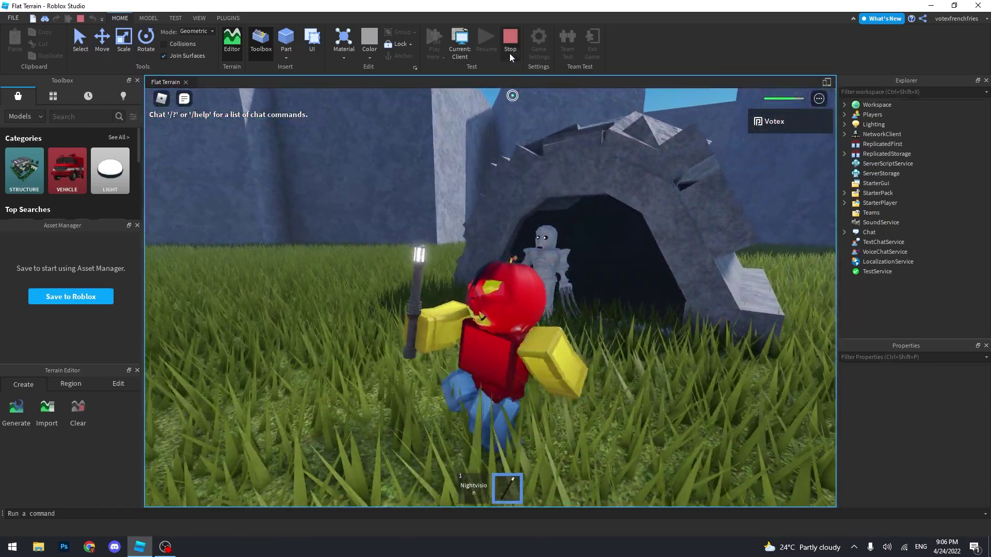
# End the play test and select the Rake model at the cave entrance
pyautogui.click(509, 41)
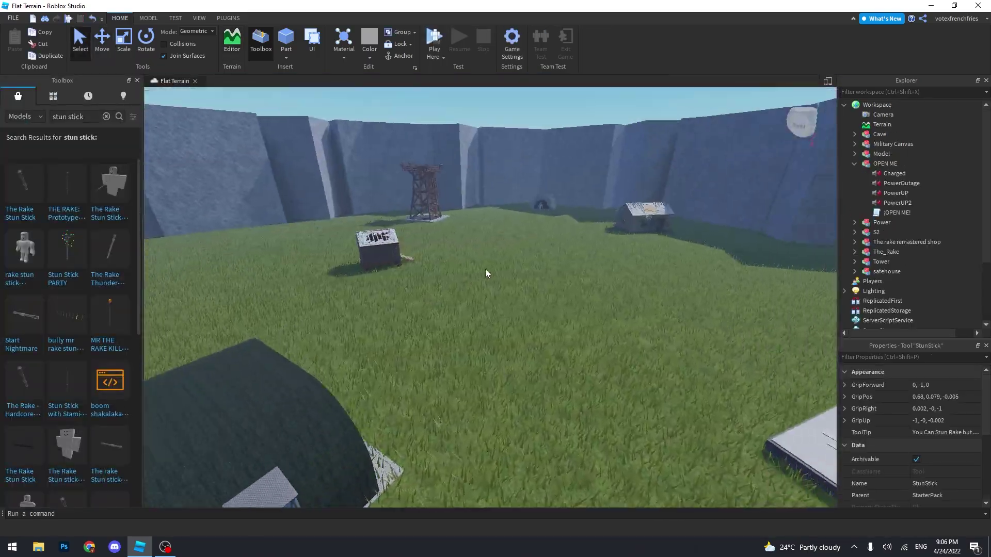
pyautogui.moveTo(485, 269); pyautogui.dragTo(484, 267, button='right')
pyautogui.press('w')
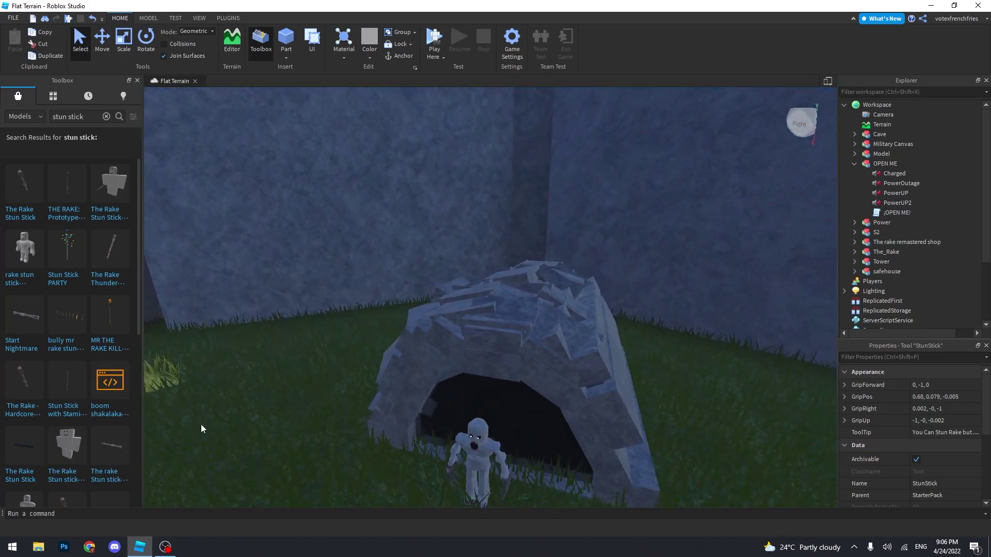
pyautogui.click(478, 449)
# Move the Rake onto the open grass near the tower and start a fresh play test
pyautogui.moveTo(478, 449); pyautogui.dragTo(199, 87, button='right')
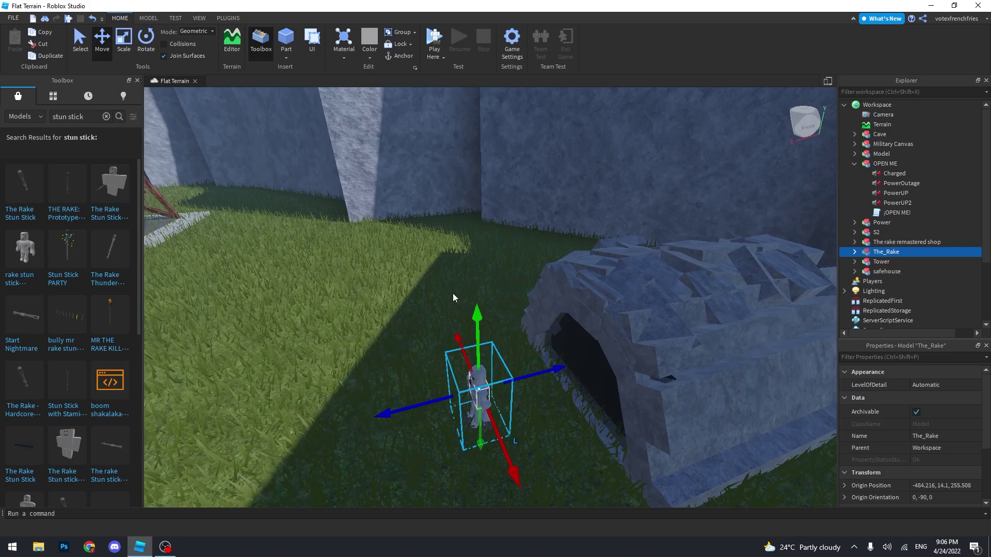
pyautogui.moveTo(454, 299); pyautogui.dragTo(454, 298, button='right')
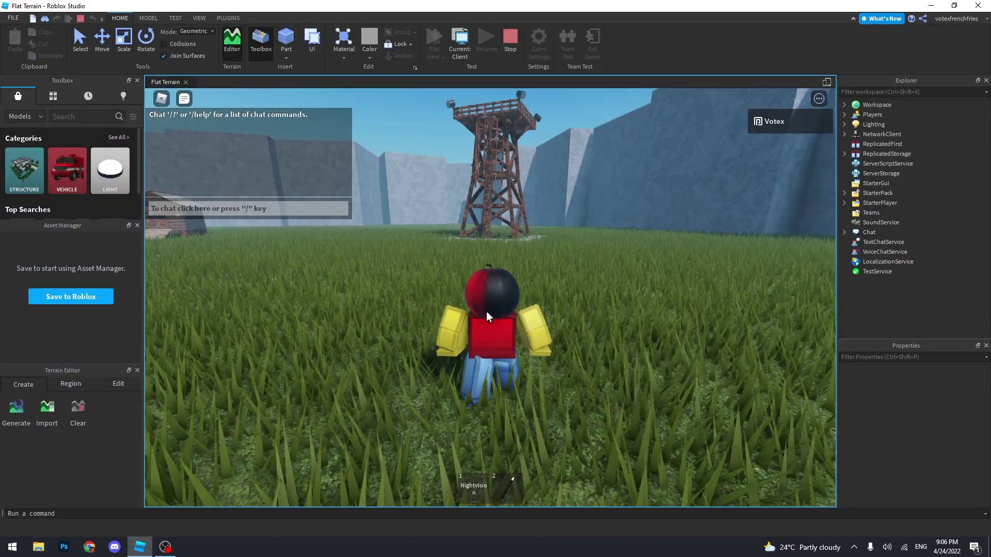
pyautogui.press('2')
pyautogui.moveTo(486, 311); pyautogui.dragTo(486, 312, button='right')
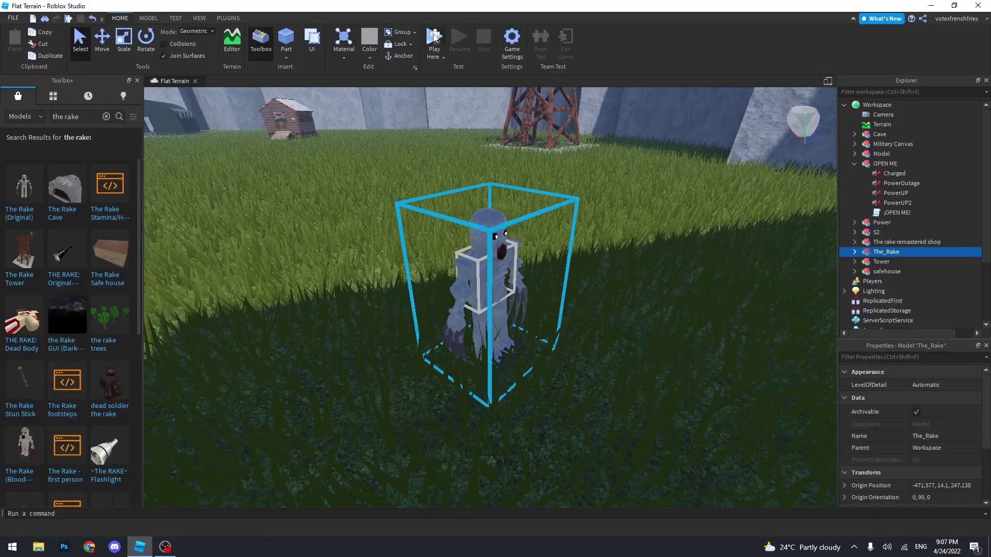
pyautogui.click(434, 37)
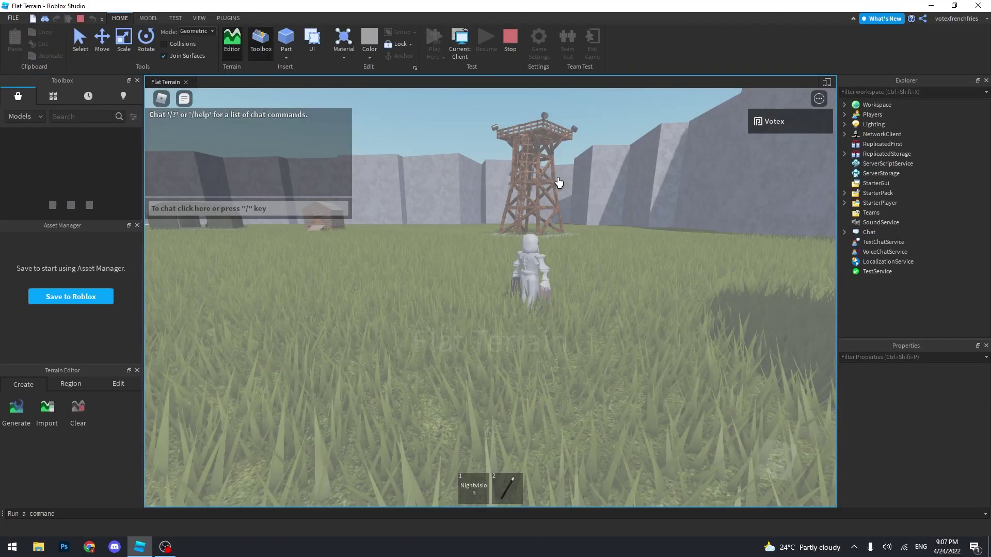
# Equip the stun stick, walk up to the Rake on the grass and stun it
pyautogui.press('2')
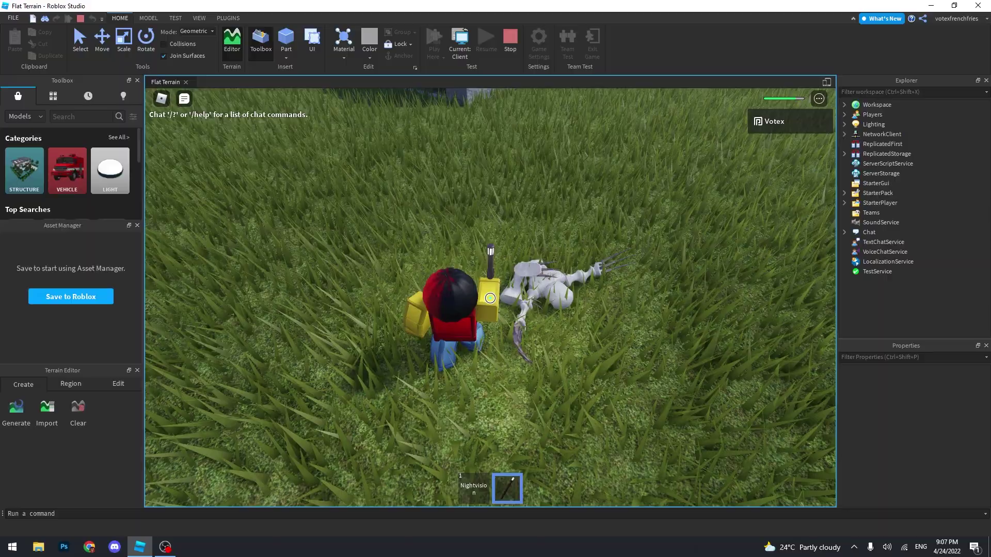
pyautogui.scroll(5, 491, 298)
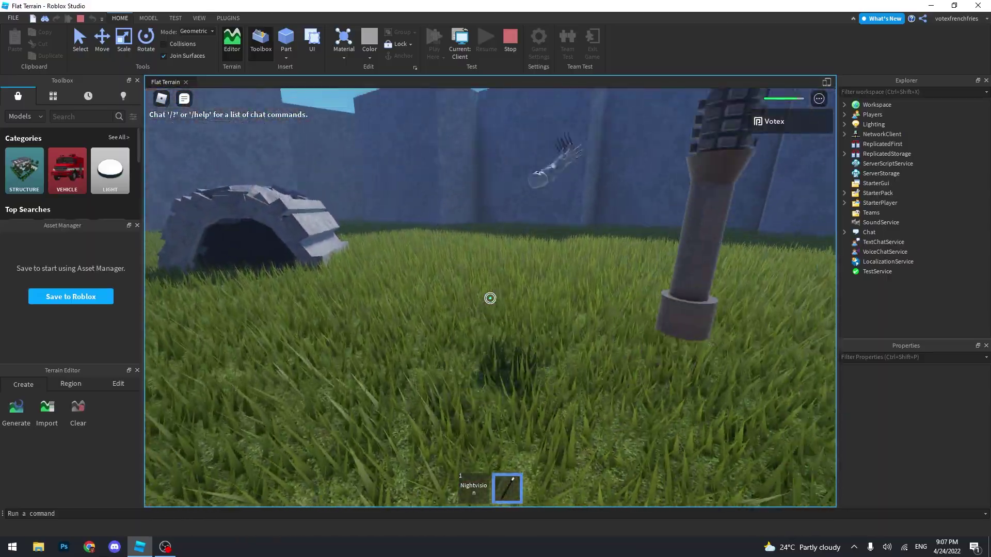
pyautogui.press('w')
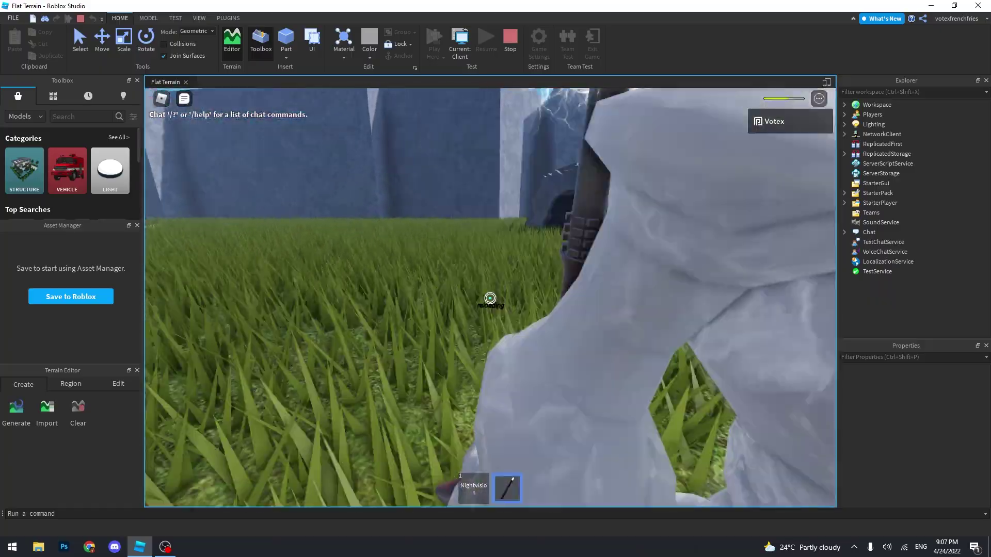
pyautogui.click(490, 298)
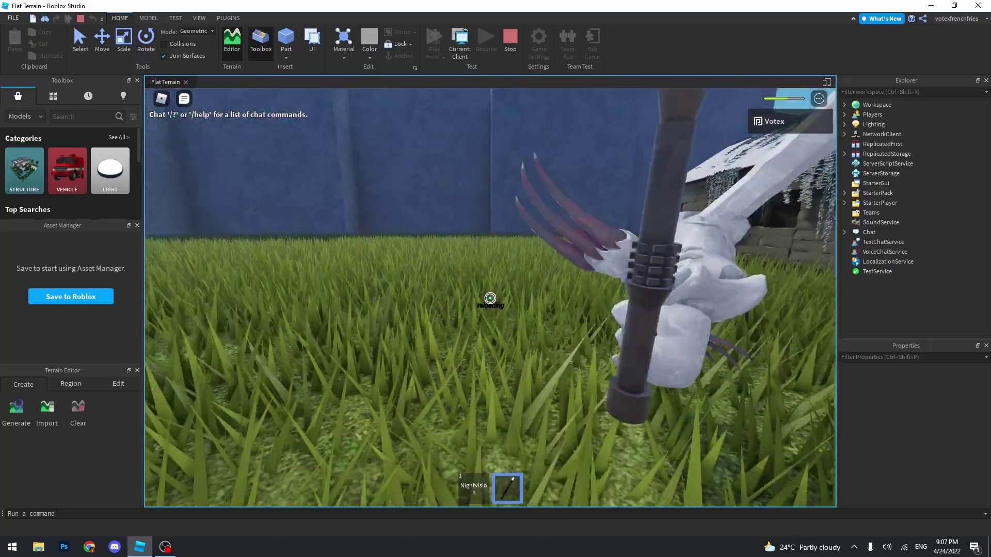
# End the test and insert the dark night sky and atmosphere model
pyautogui.press('w')
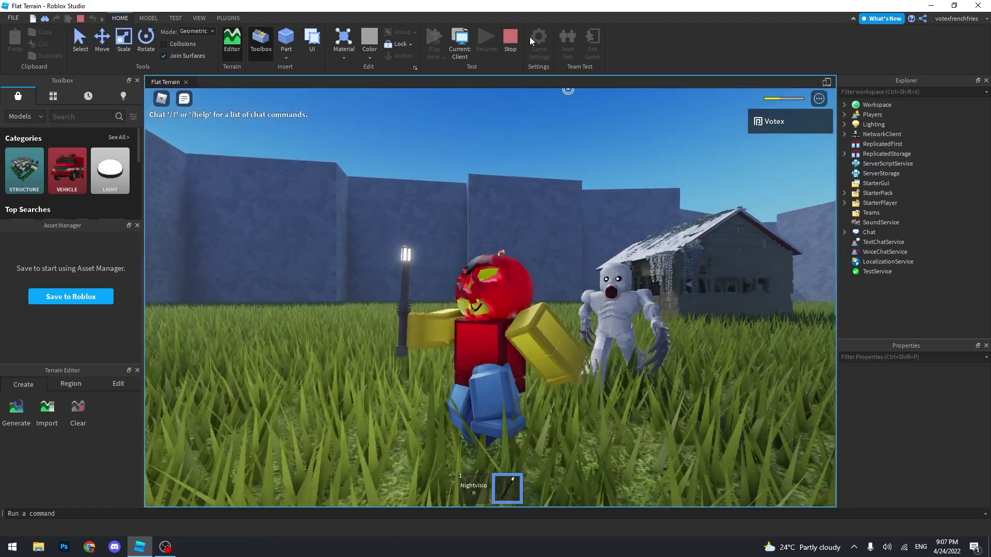
pyautogui.click(510, 37)
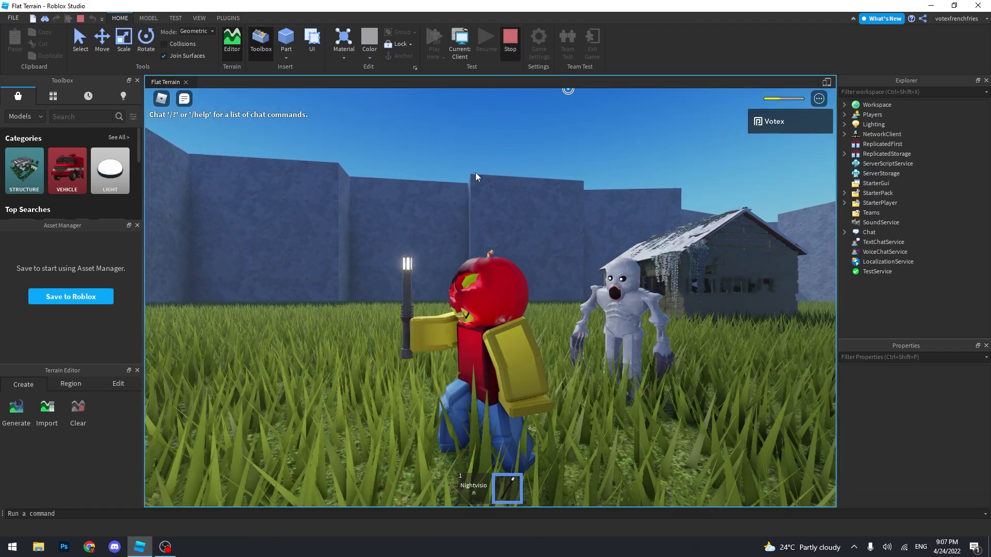
pyautogui.click(83, 178)
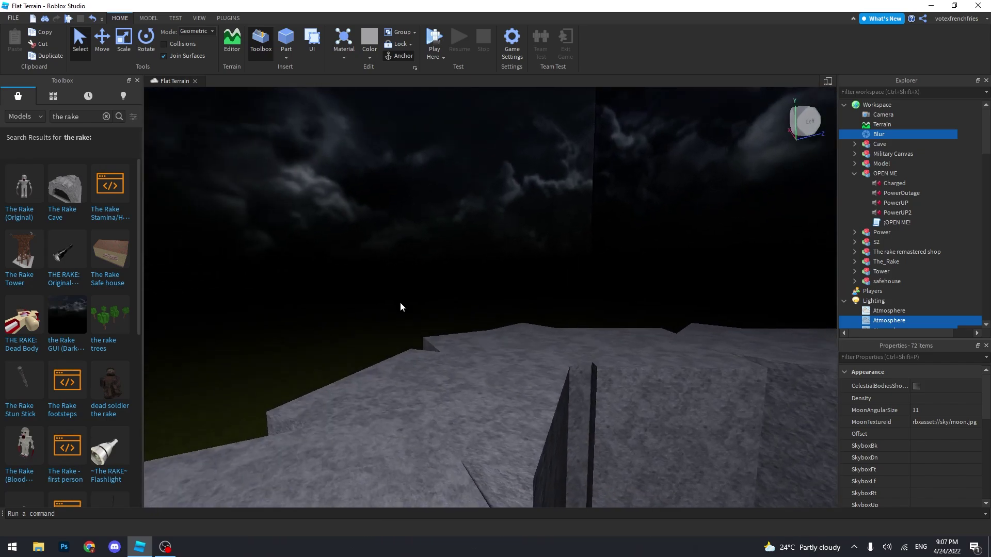
# Select Lighting and set its TimeOfDay to 20:00:00
pyautogui.moveTo(400, 302); pyautogui.dragTo(400, 303, button='right')
pyautogui.press('w')
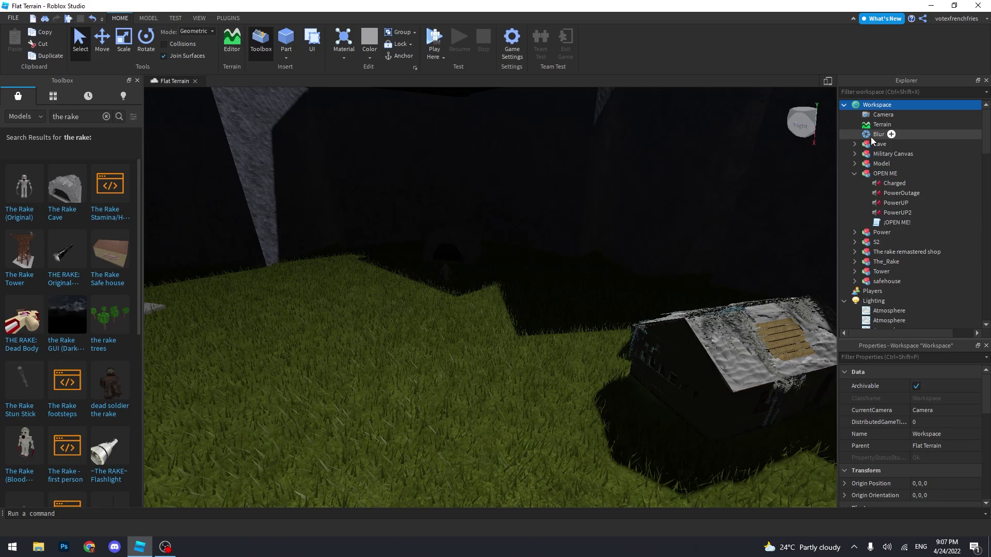
pyautogui.click(873, 300)
pyautogui.click(921, 433)
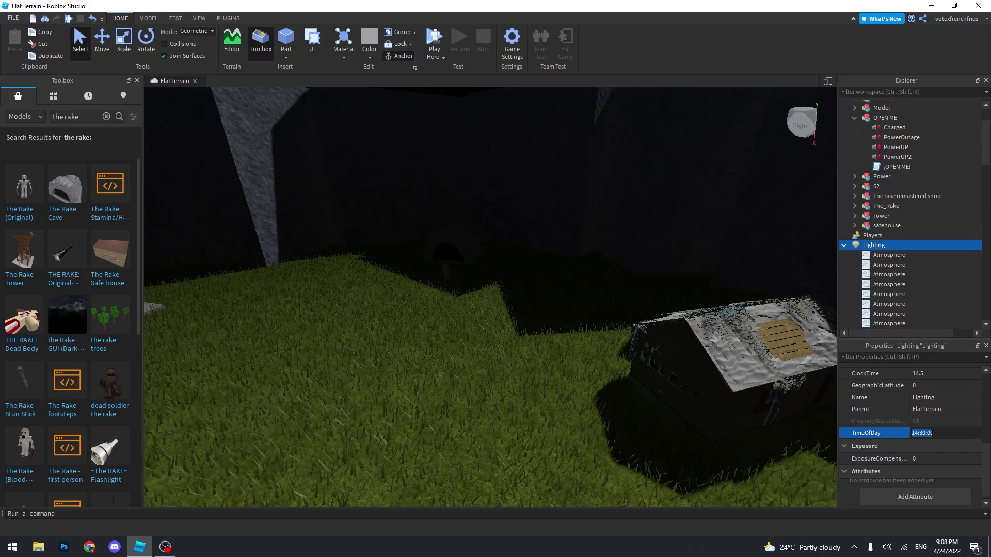
pyautogui.press('Return')
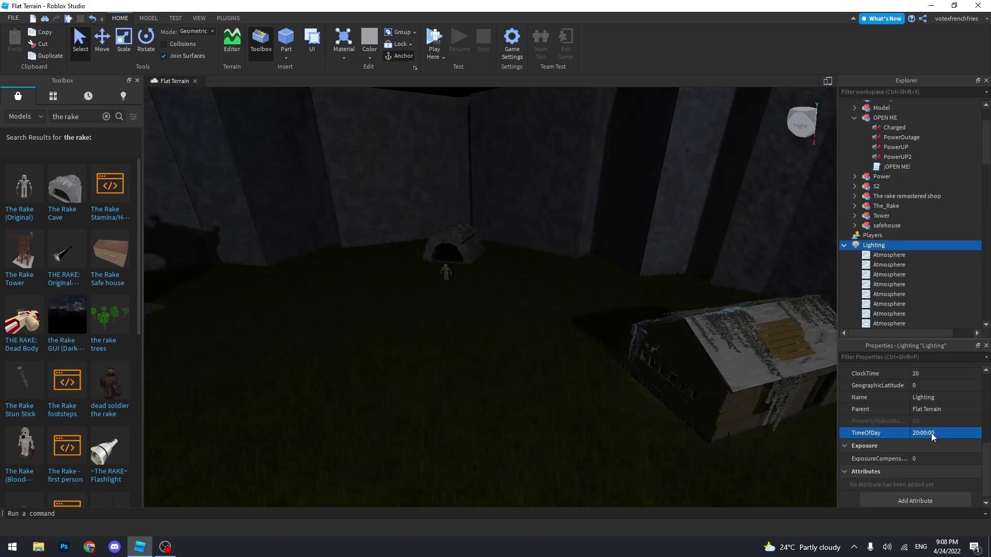
# Fly the camera across the terrain to check the dim evening lighting
pyautogui.moveTo(558, 323); pyautogui.dragTo(538, 318, button='right')
pyautogui.press('w')
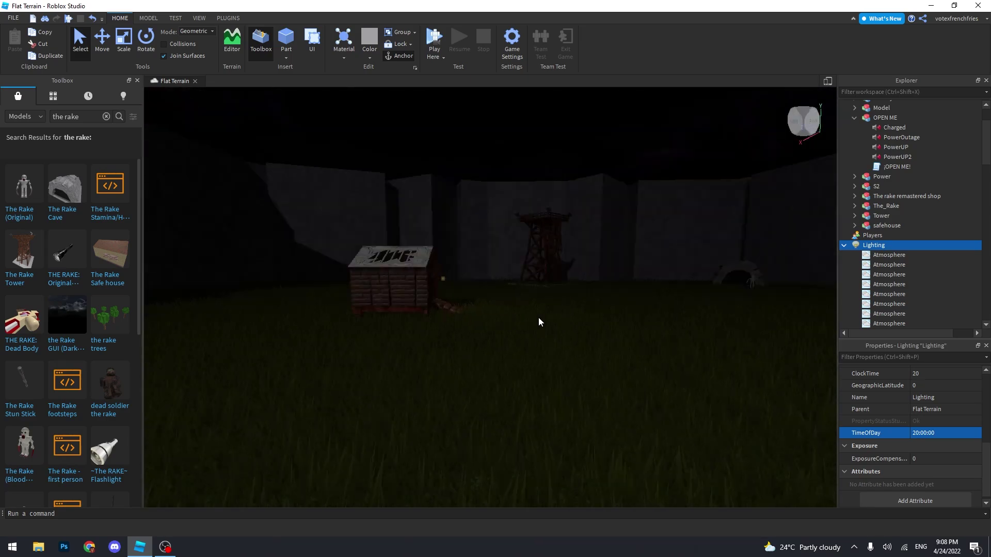
pyautogui.press('s')
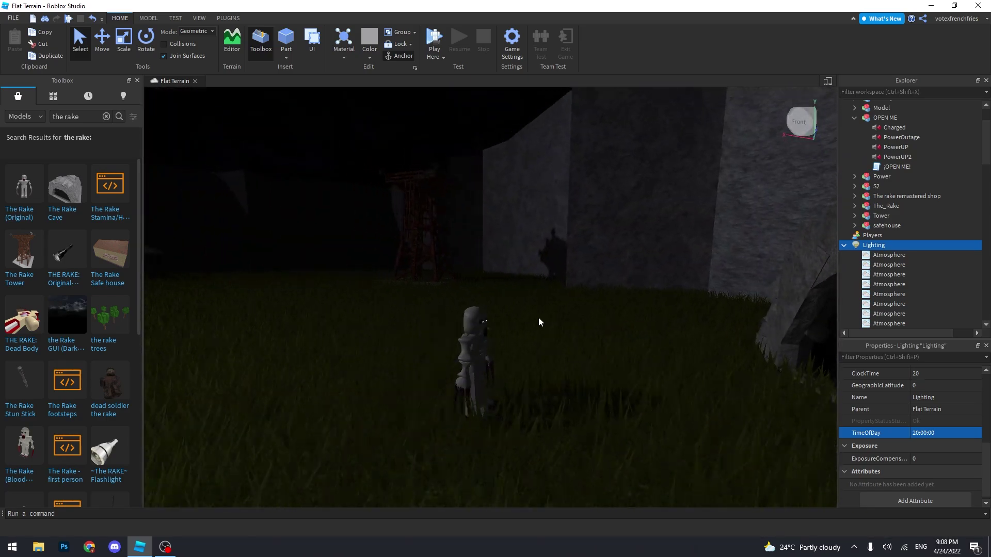
pyautogui.moveTo(538, 318); pyautogui.dragTo(538, 317, button='right')
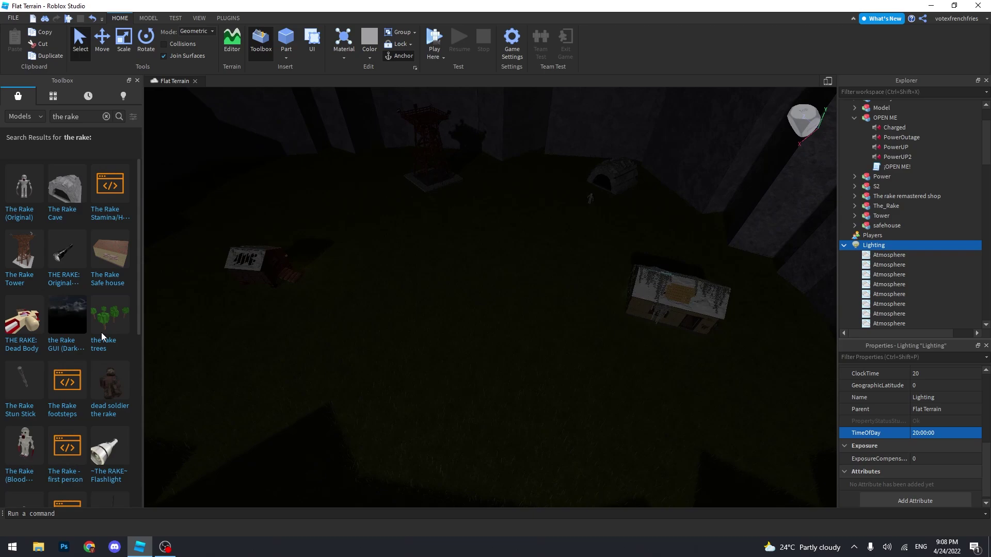
# Place the Rake trees model and duplicated tree clusters across the grass, then open Game Settings
pyautogui.click(109, 318)
pyautogui.moveTo(546, 177); pyautogui.dragTo(317, 255)
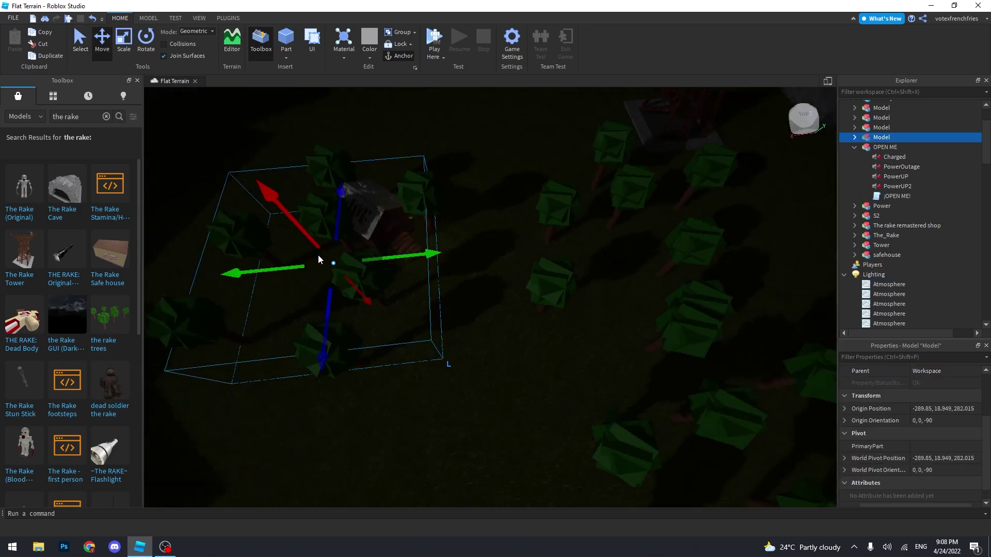
pyautogui.hotkey('ctrl', 'd')
pyautogui.moveTo(385, 248); pyautogui.dragTo(361, 253)
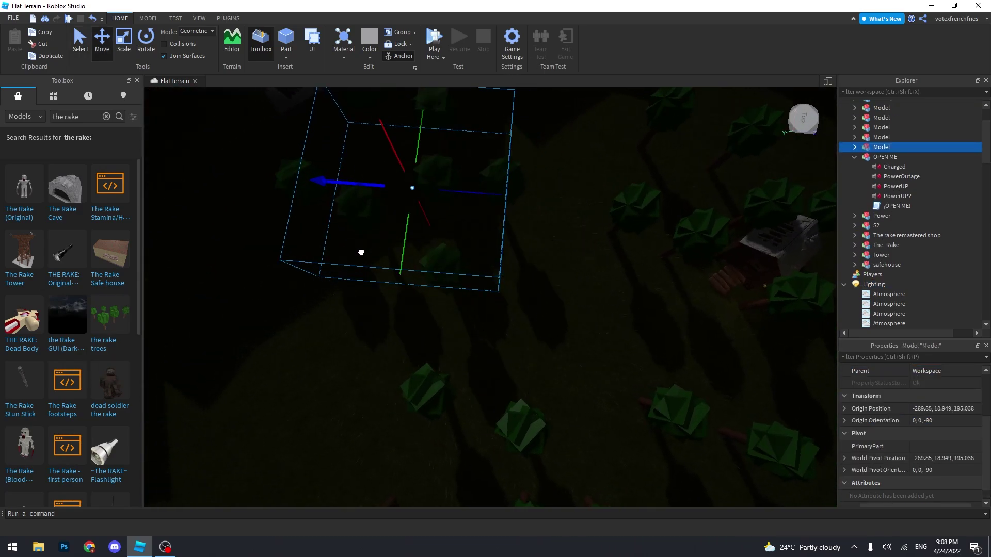
pyautogui.hotkey('ctrl', 'd')
pyautogui.moveTo(420, 241); pyautogui.dragTo(392, 161)
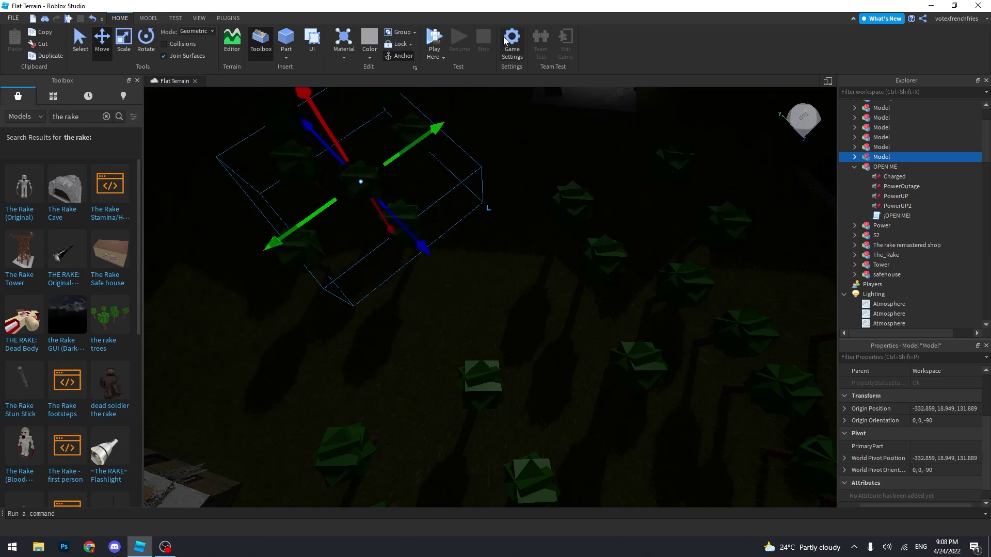
pyautogui.click(504, 41)
# Grant private-asset permissions and save the game as 'Votex's Trash Rake Game For Video'
pyautogui.click(514, 186)
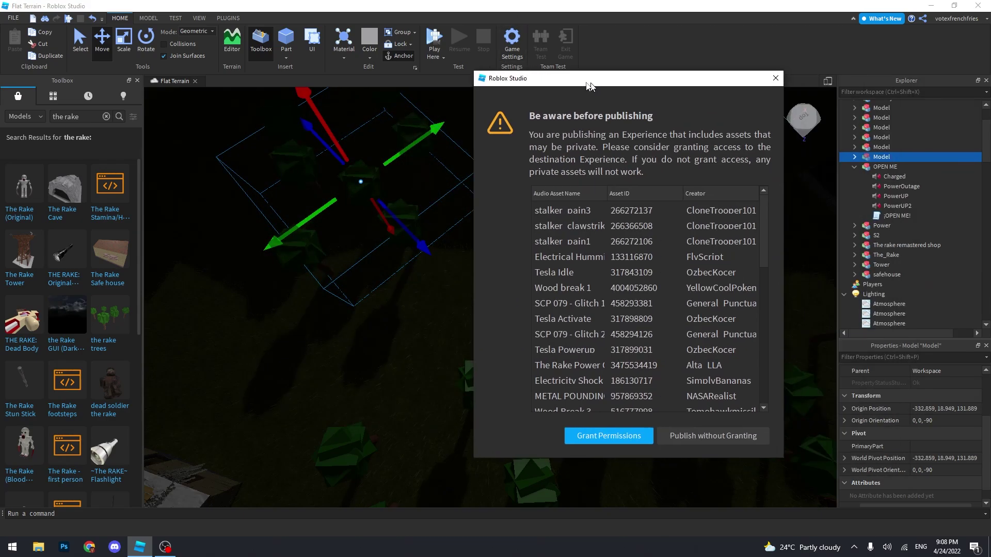
pyautogui.scroll(-5, 515, 223)
pyautogui.scroll(-5, 465, 225)
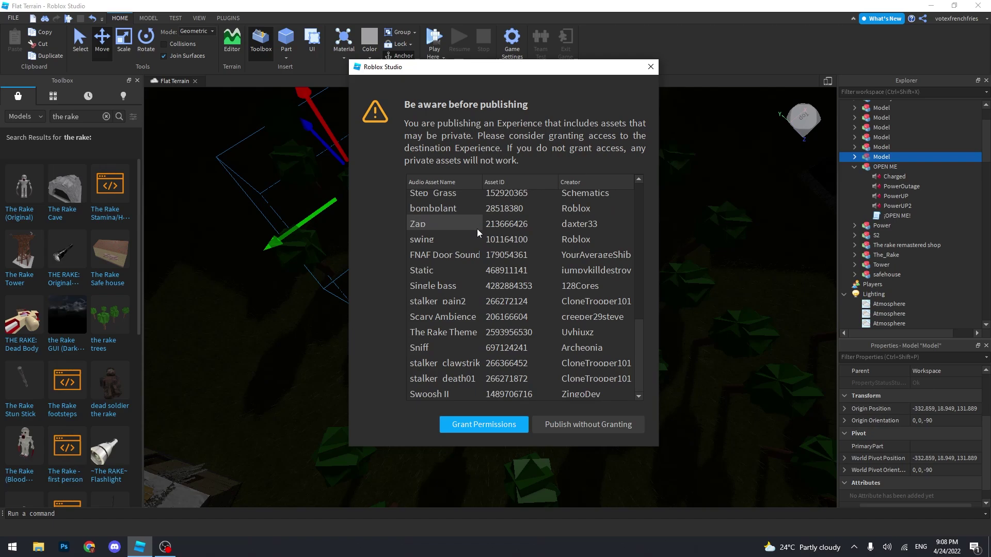
pyautogui.click(500, 425)
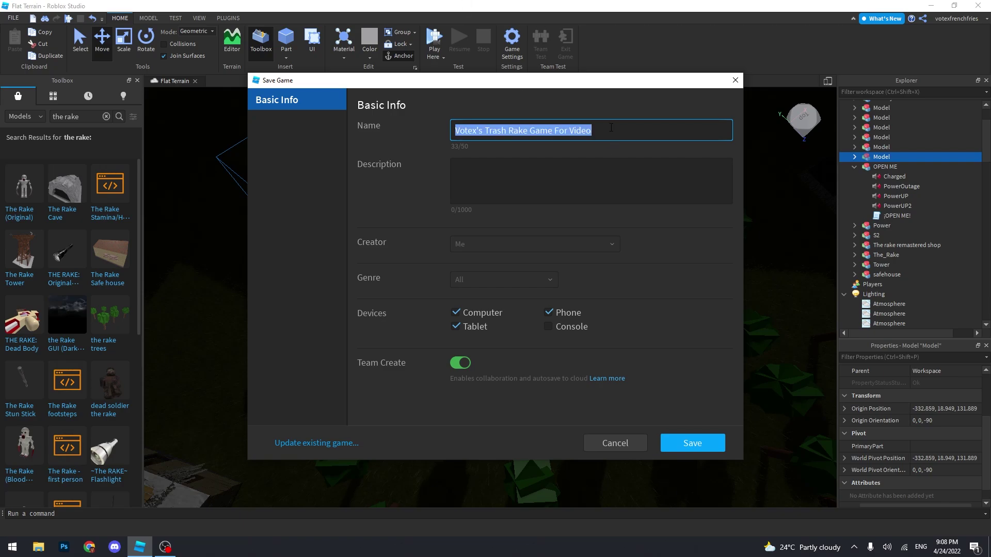
pyautogui.click(678, 440)
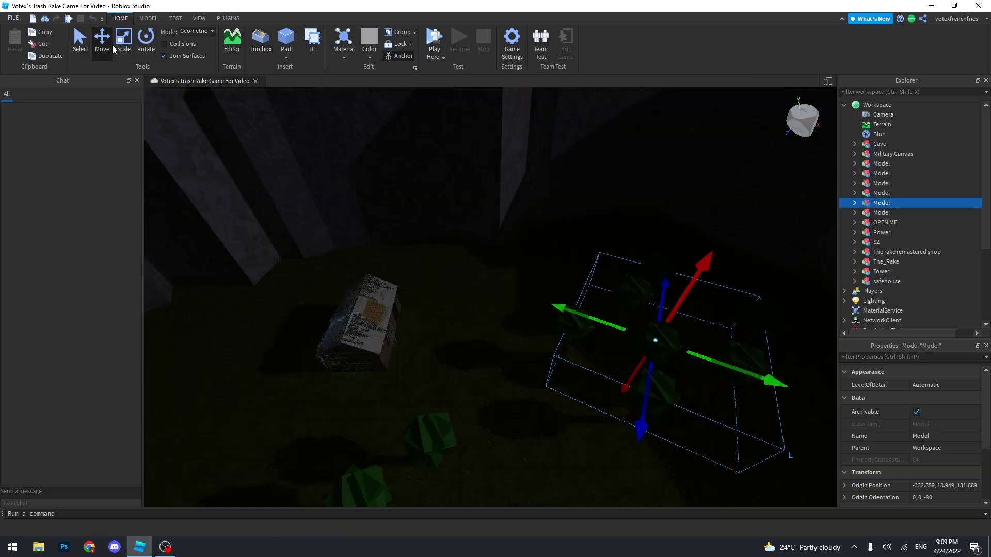
# Orbit around the forest and drag the selected trees and model into place above it
pyautogui.moveTo(681, 289); pyautogui.dragTo(682, 288, button='right')
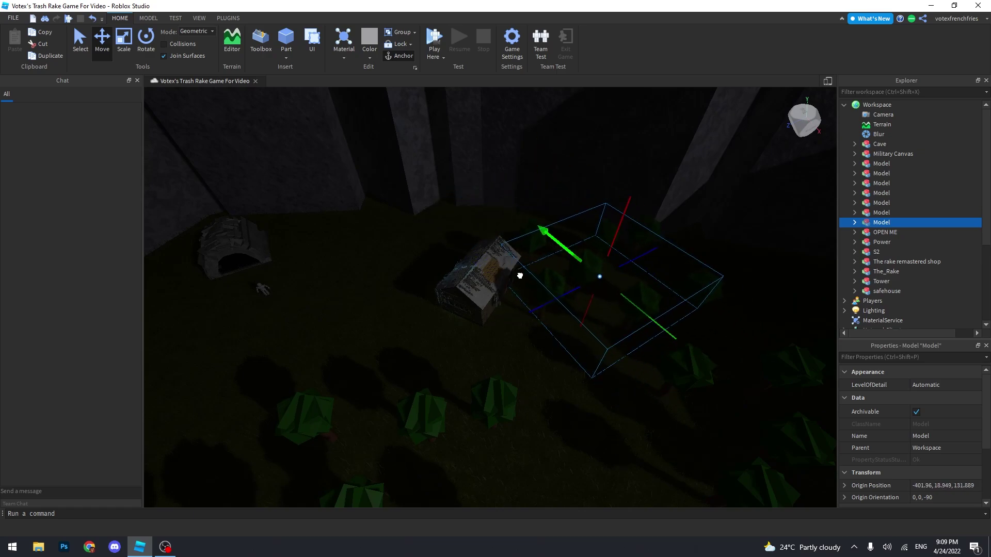
pyautogui.moveTo(519, 276); pyautogui.dragTo(310, 227, button='right')
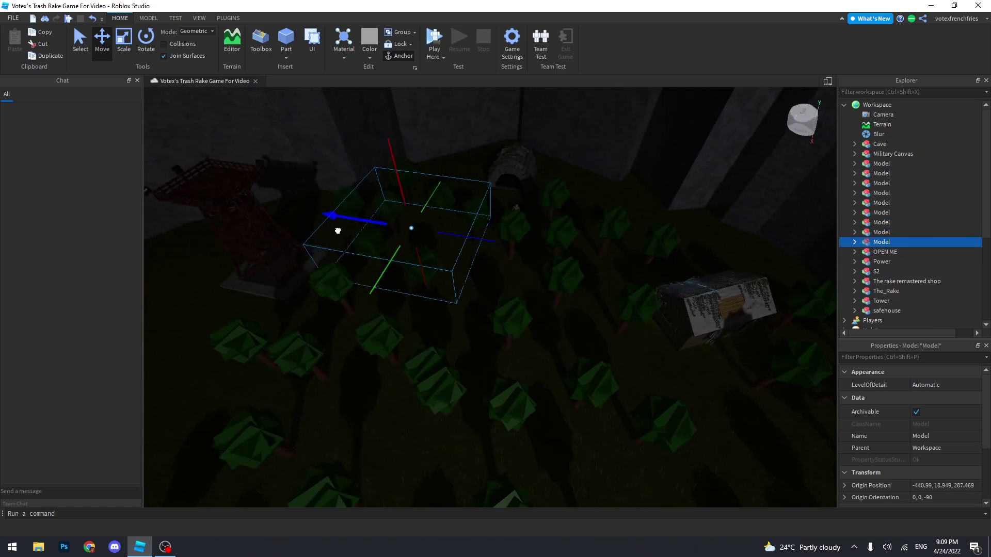
pyautogui.moveTo(338, 232); pyautogui.dragTo(363, 233)
pyautogui.moveTo(364, 233); pyautogui.dragTo(544, 269, button='right')
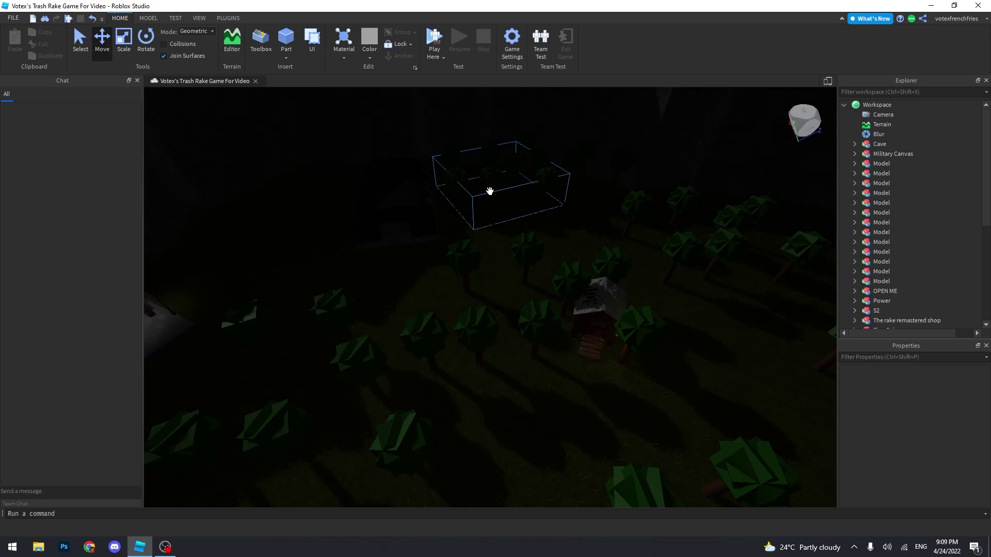
pyautogui.moveTo(555, 205); pyautogui.dragTo(494, 210)
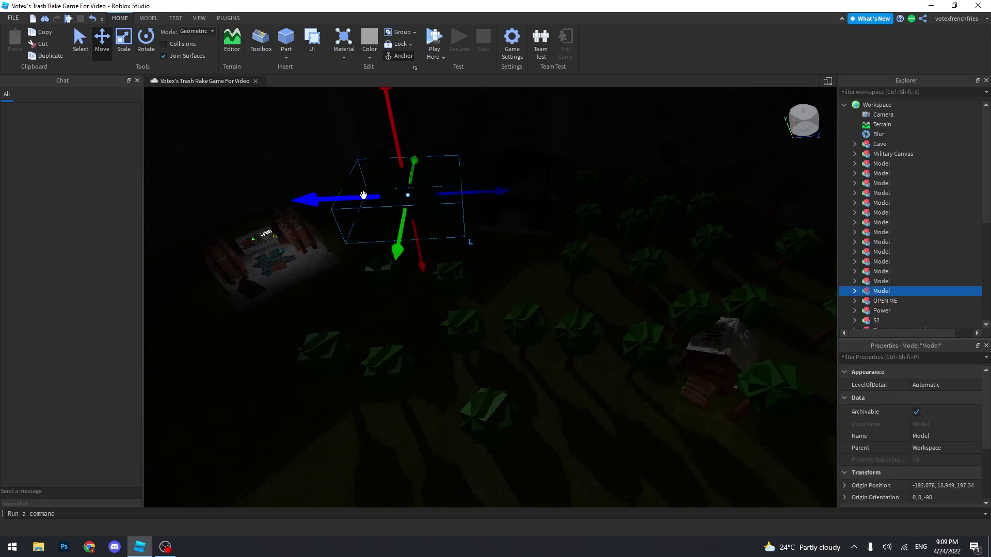
pyautogui.press('a')
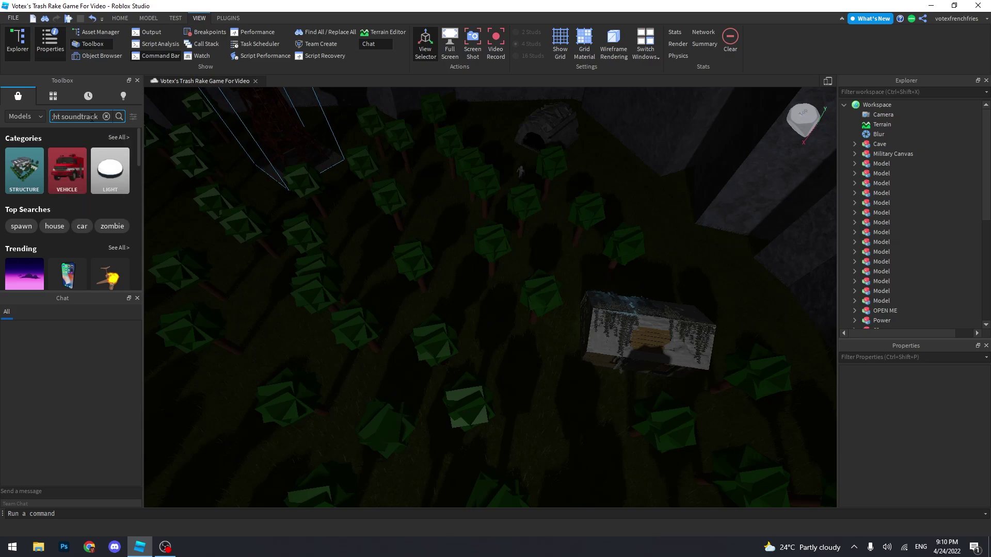
# Search for a Rake night soundtrack, then walk toward the tower toggling night vision
pyautogui.press('Return')
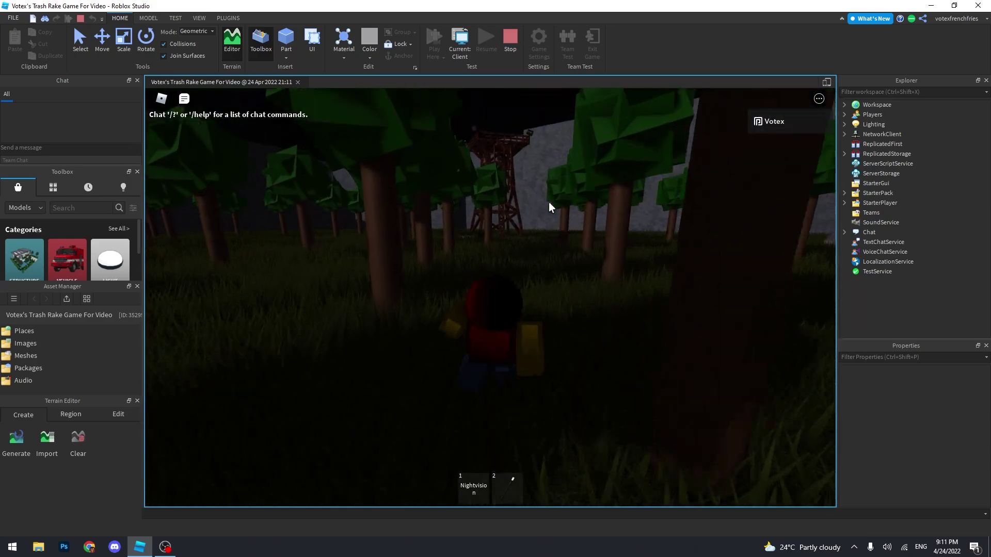
pyautogui.scroll(5, 549, 203)
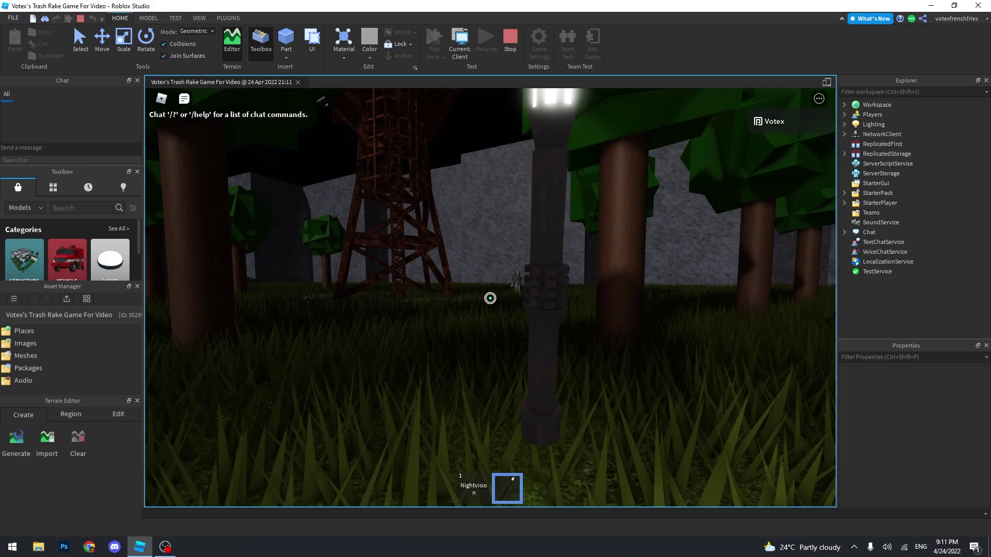
pyautogui.press('n')
pyautogui.press('n')
pyautogui.press('w')
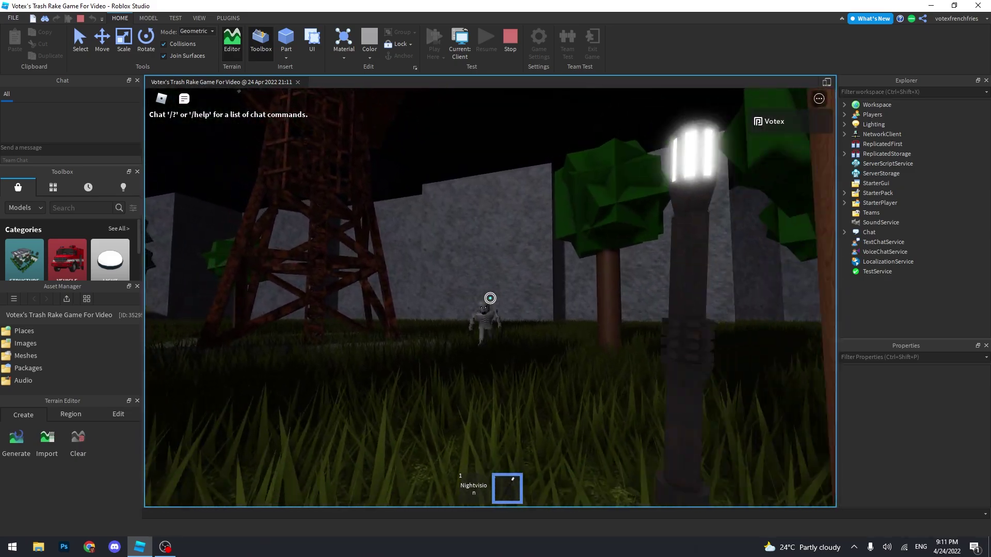
pyautogui.press('s')
pyautogui.press('s')
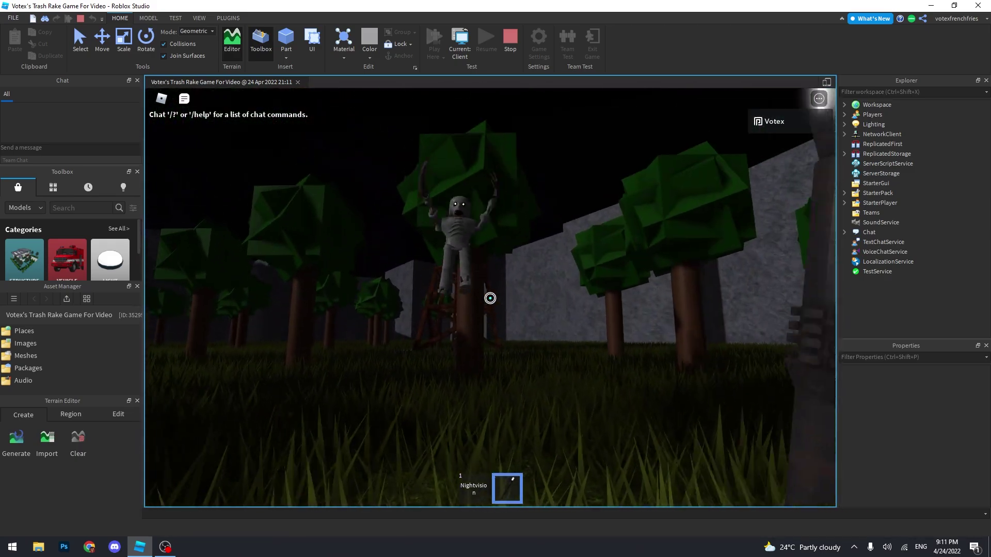
pyautogui.press('w')
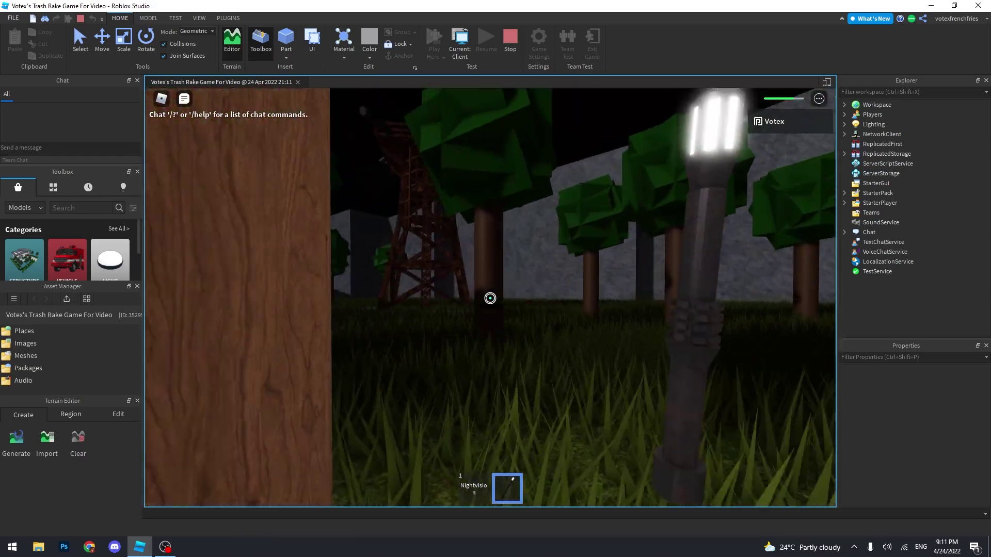
# Explore the rusty tower and fenced enclosure, back away from the Rake, and respawn
pyautogui.press('w')
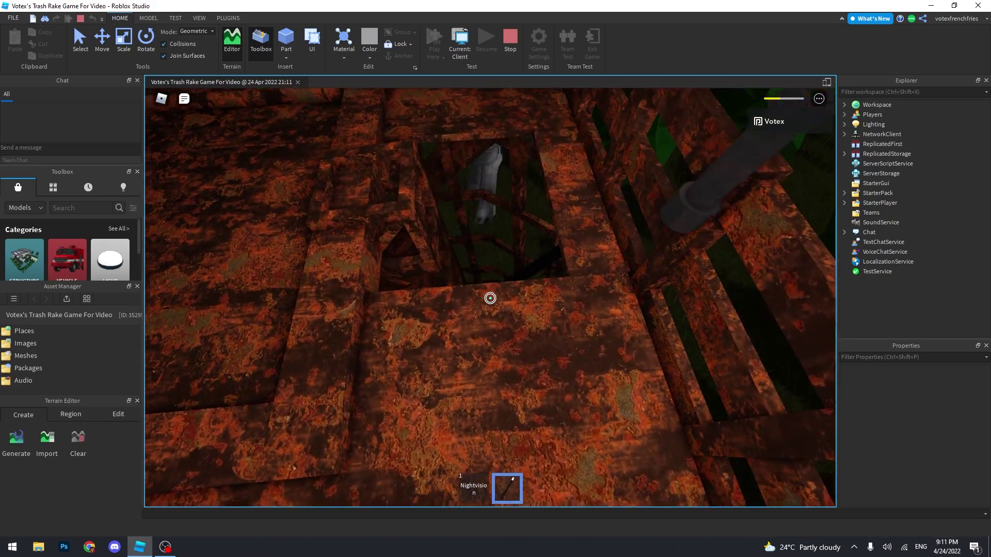
pyautogui.press('w')
pyautogui.press('w')
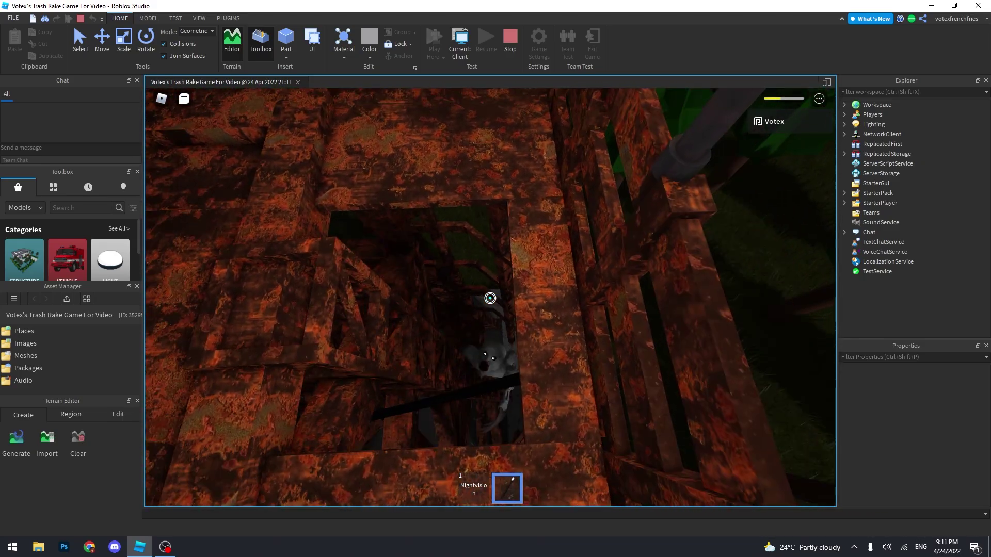
pyautogui.press('w')
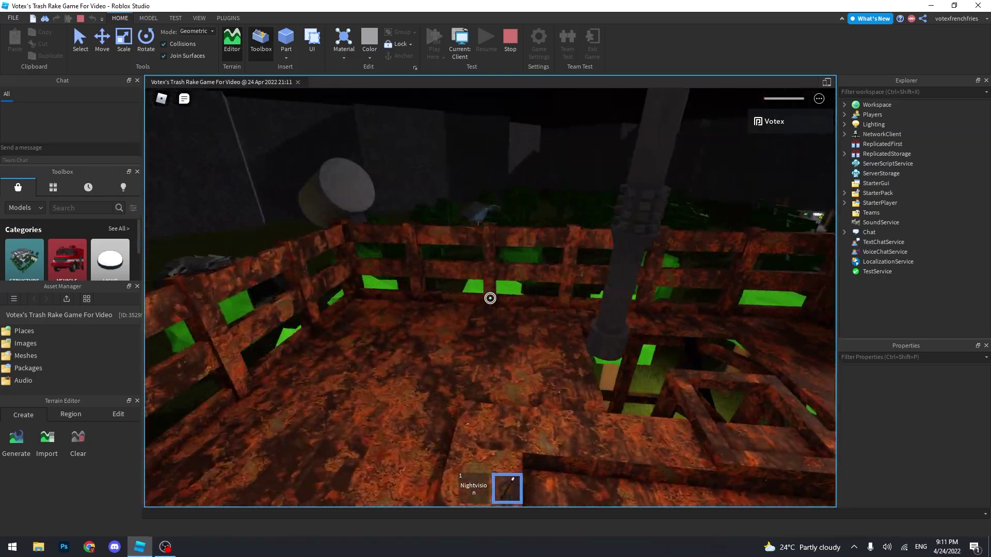
pyautogui.press('w')
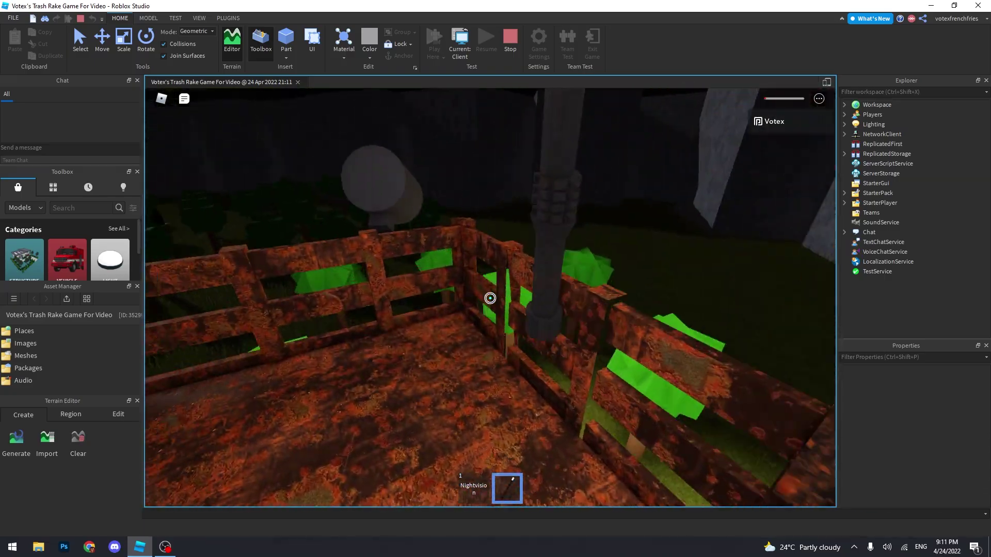
pyautogui.press('space')
pyautogui.press('w')
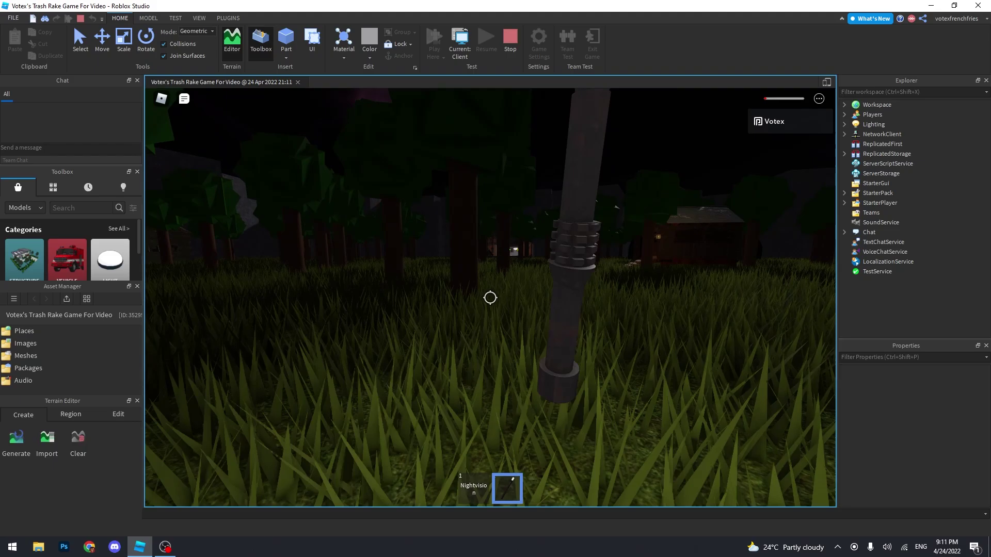
pyautogui.press('s')
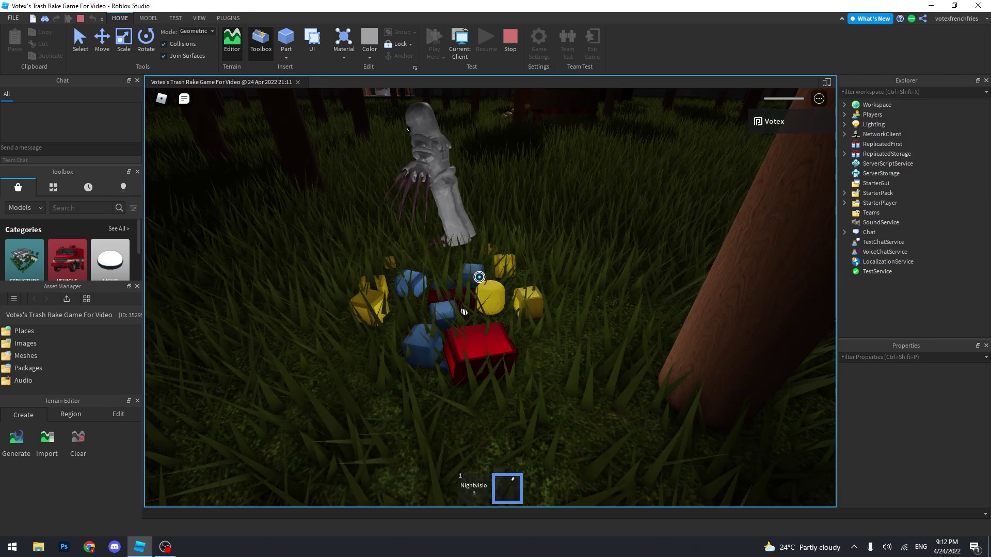
pyautogui.press('w')
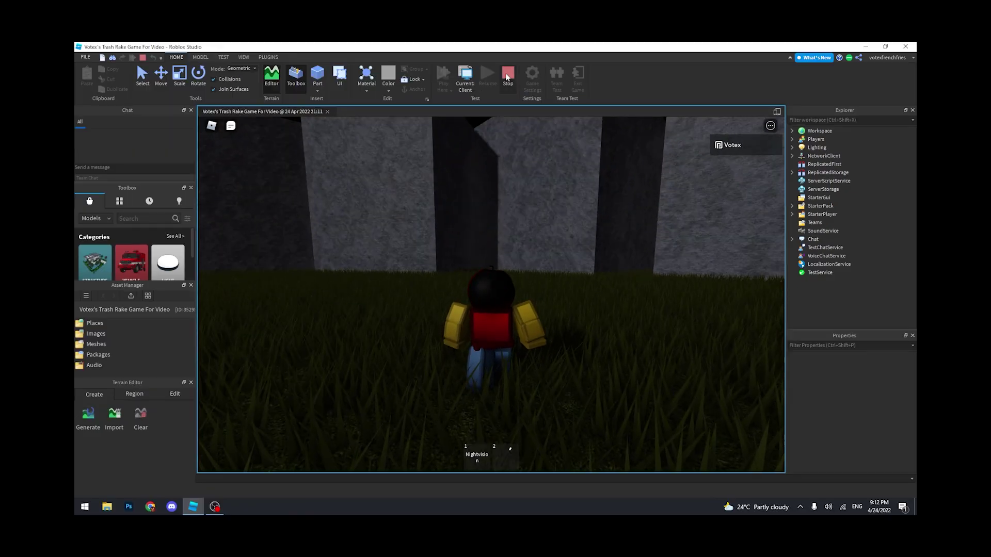
# Stop the test and position the first spawn point on the forest floor
pyautogui.click(509, 74)
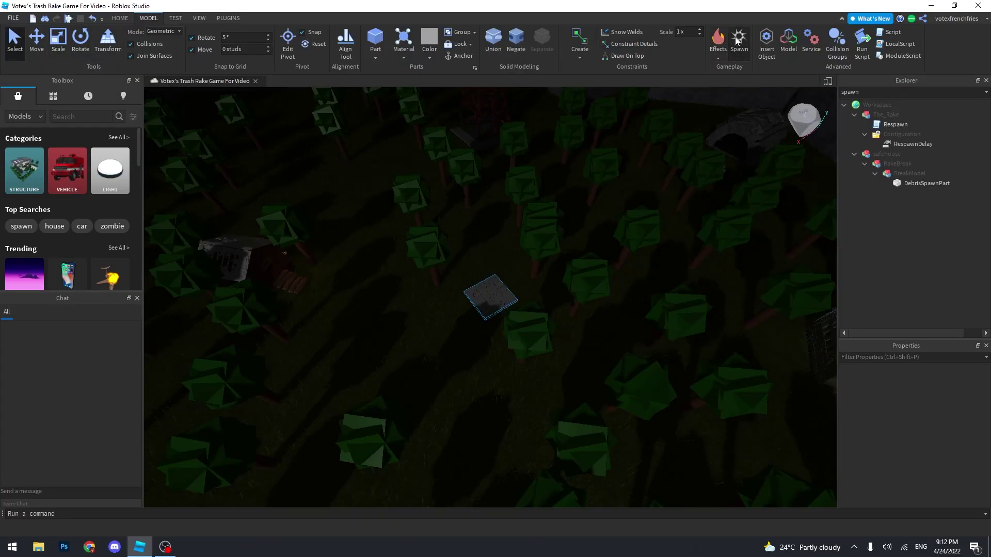
pyautogui.moveTo(441, 321); pyautogui.dragTo(492, 320, button='right')
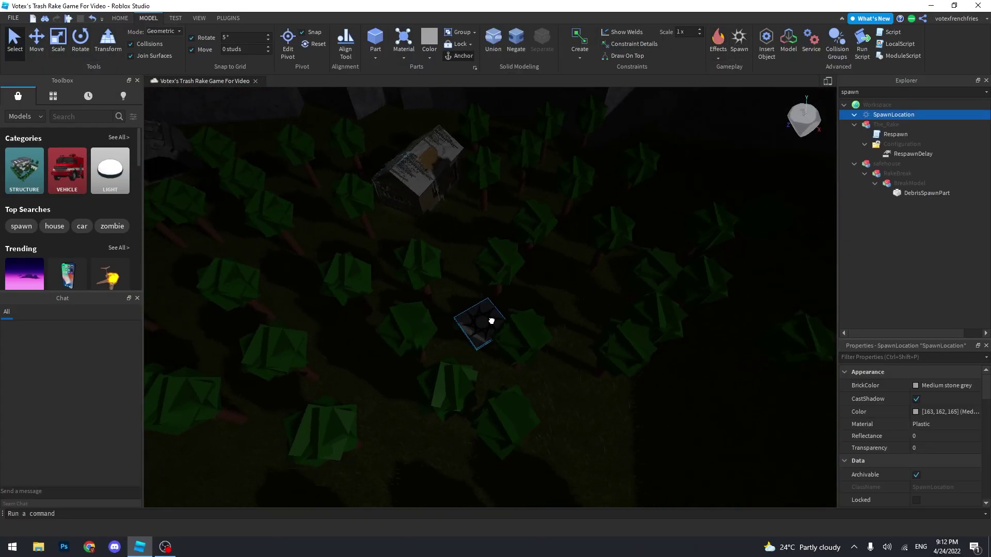
pyautogui.moveTo(416, 319)
pyautogui.mouseDown(button='right')
pyautogui.moveTo(409, 393)
pyautogui.moveTo(441, 361)
pyautogui.moveTo(516, 387)
pyautogui.moveTo(477, 372)
pyautogui.mouseUp(button='right')
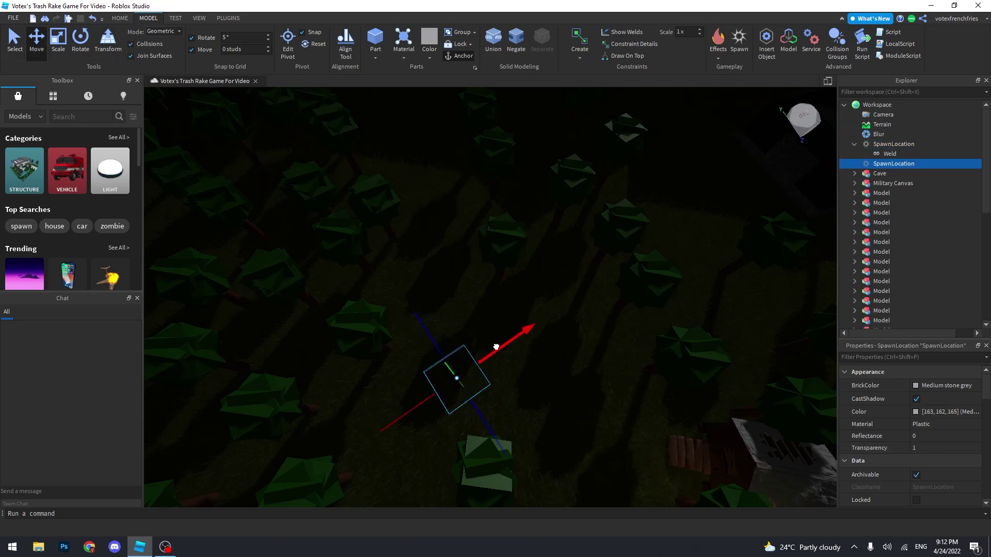
pyautogui.moveTo(496, 347)
pyautogui.mouseDown(button='right')
pyautogui.moveTo(637, 217)
pyautogui.moveTo(645, 260)
pyautogui.mouseUp(button='right')
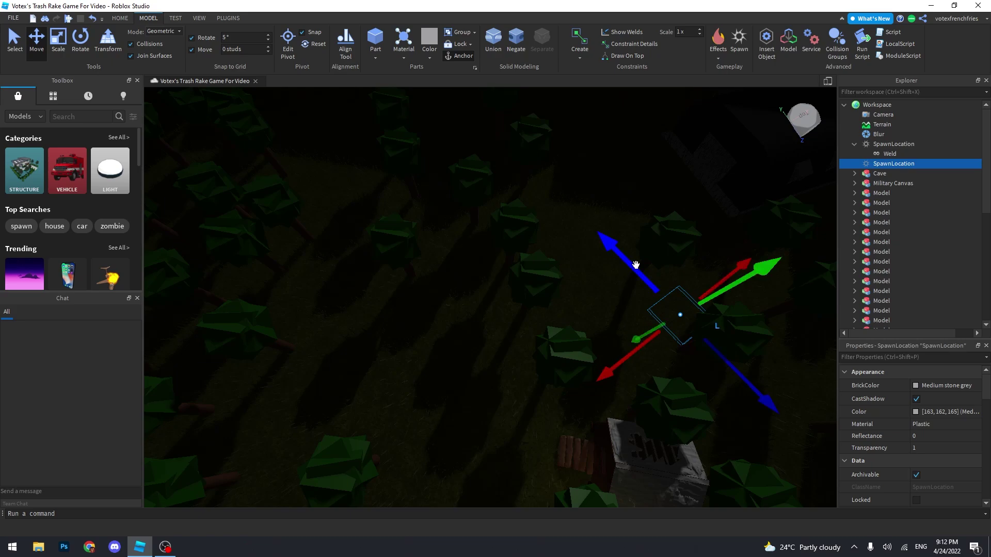
pyautogui.moveTo(635, 265); pyautogui.dragTo(613, 258)
pyautogui.moveTo(625, 341); pyautogui.dragTo(594, 351)
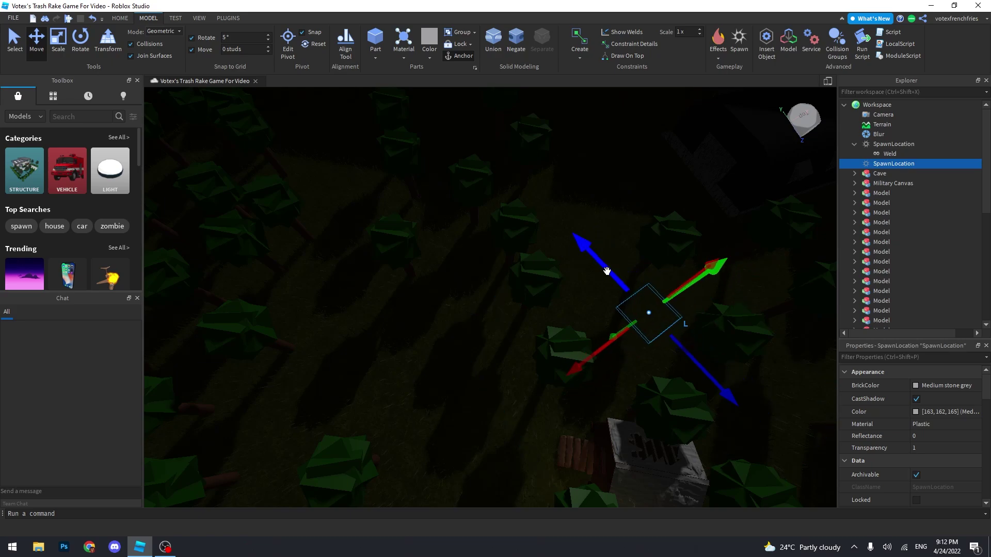
pyautogui.moveTo(455, 126); pyautogui.dragTo(487, 156)
pyautogui.press('f')
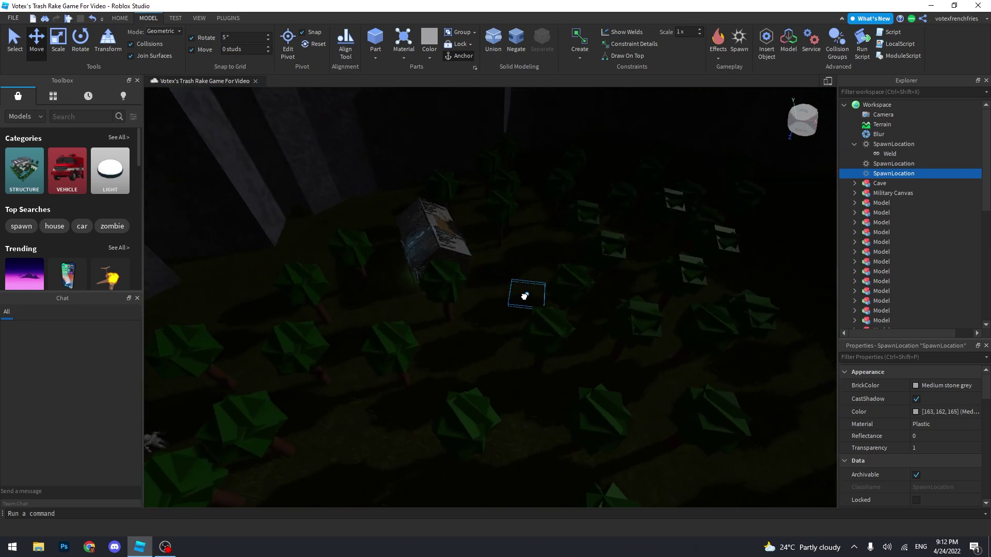
# Duplicate the spawn point and place copies elsewhere in the forest, including near the tower
pyautogui.hotkey('ctrl', 'd')
pyautogui.moveTo(524, 296)
pyautogui.mouseDown(button='right')
pyautogui.moveTo(469, 432)
pyautogui.moveTo(454, 424)
pyautogui.mouseUp(button='right')
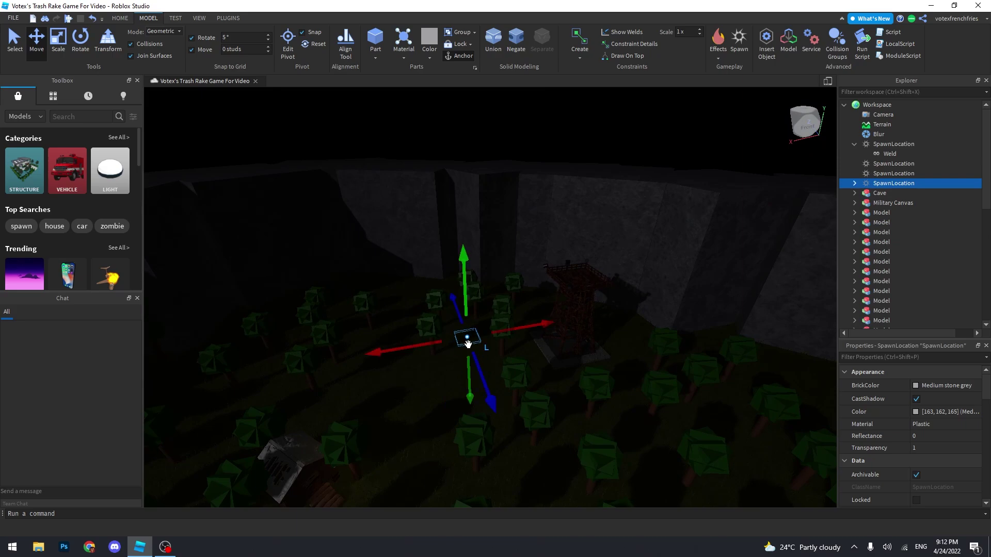
pyautogui.moveTo(467, 343)
pyautogui.mouseDown(button='right')
pyautogui.moveTo(453, 376)
pyautogui.moveTo(468, 383)
pyautogui.mouseUp(button='right')
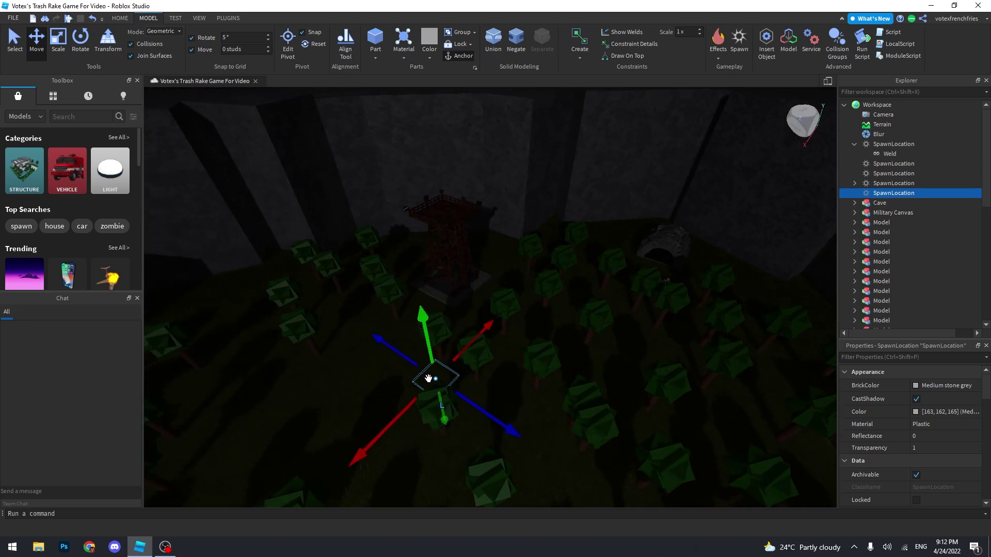
pyautogui.moveTo(428, 378); pyautogui.dragTo(533, 248)
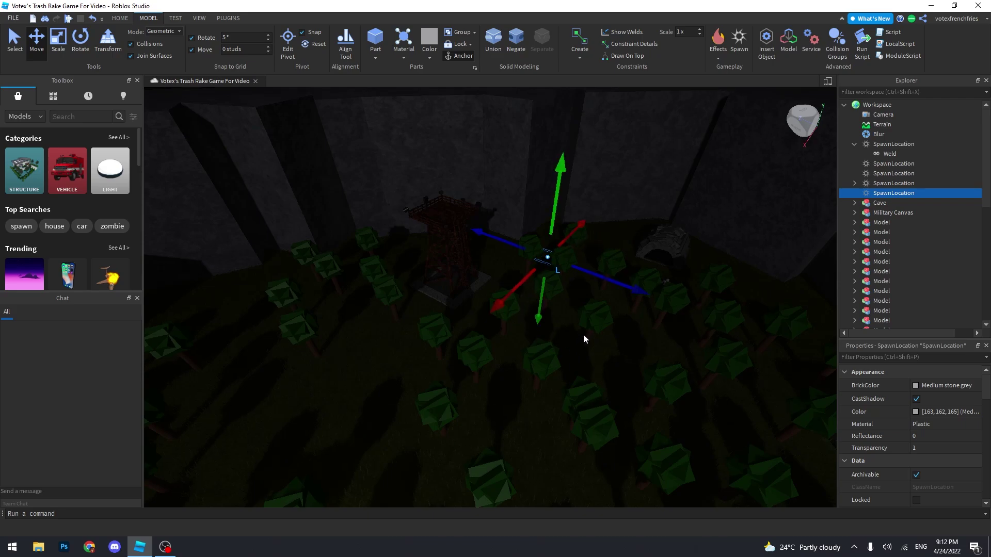
pyautogui.moveTo(582, 334)
pyautogui.mouseDown(button='right')
pyautogui.moveTo(572, 294)
pyautogui.moveTo(548, 308)
pyautogui.moveTo(548, 294)
pyautogui.mouseUp(button='right')
pyautogui.click(571, 294)
pyautogui.press('w')
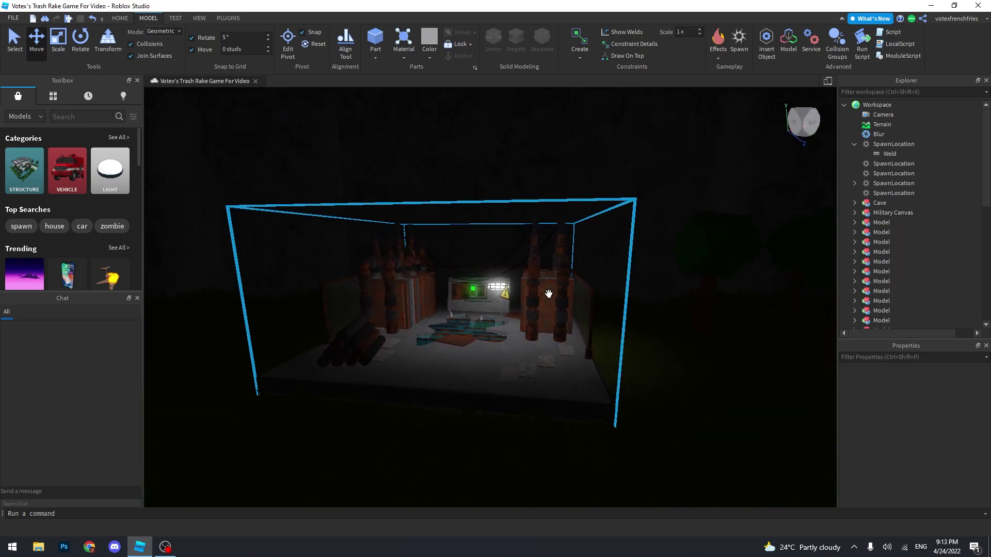
pyautogui.press('w')
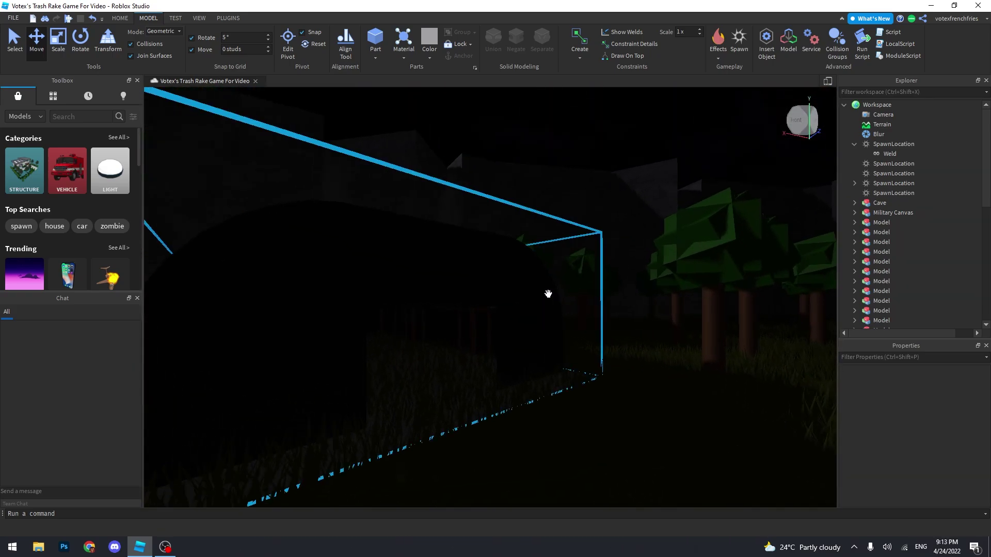
pyautogui.moveTo(548, 294); pyautogui.dragTo(524, 297, button='right')
pyautogui.press('w')
pyautogui.press('w')
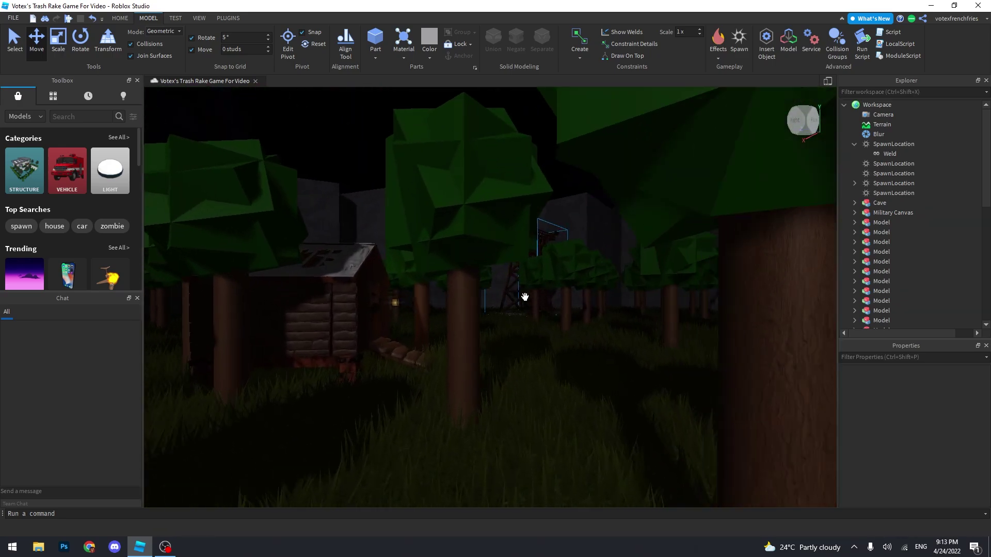
pyautogui.moveTo(525, 297); pyautogui.dragTo(525, 296, button='right')
pyautogui.press('w')
pyautogui.press('w')
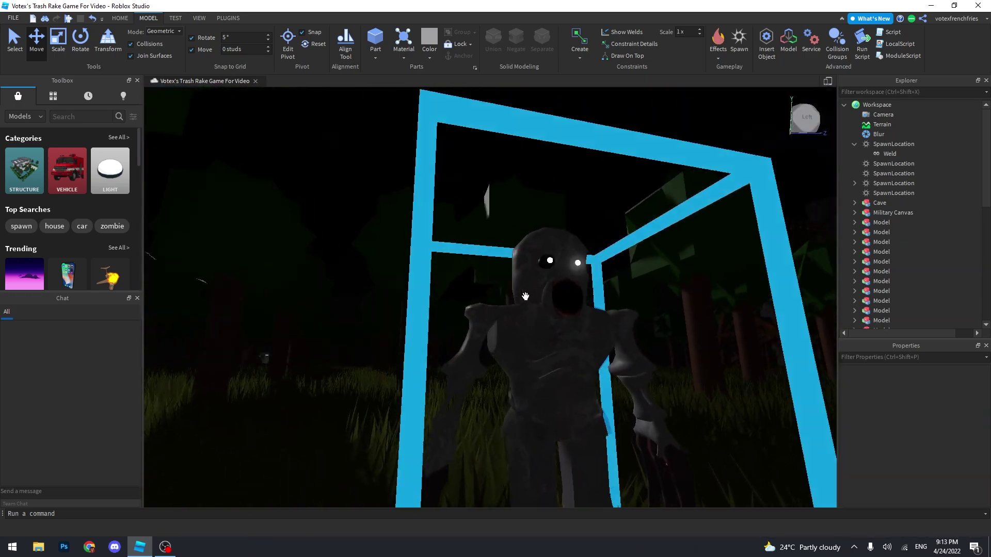
pyautogui.press('s')
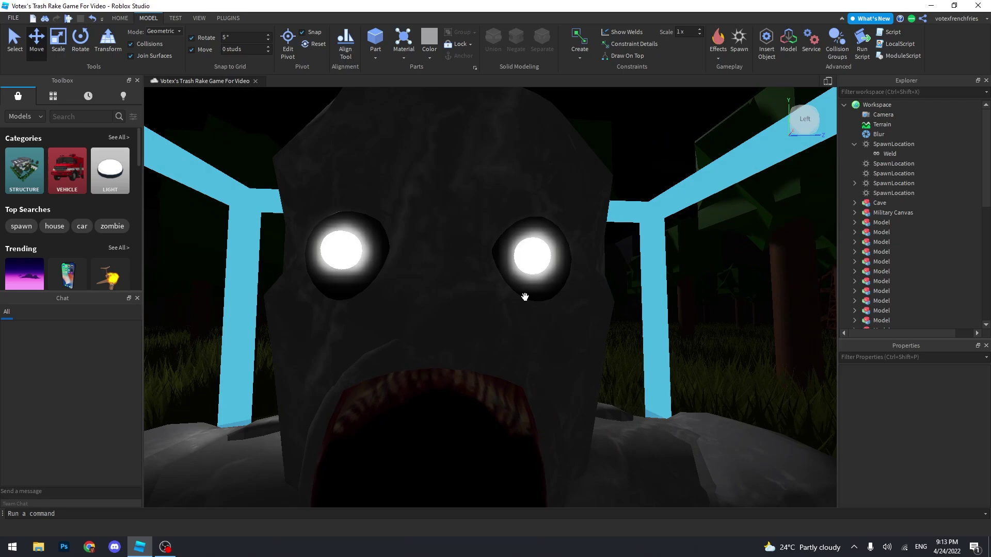